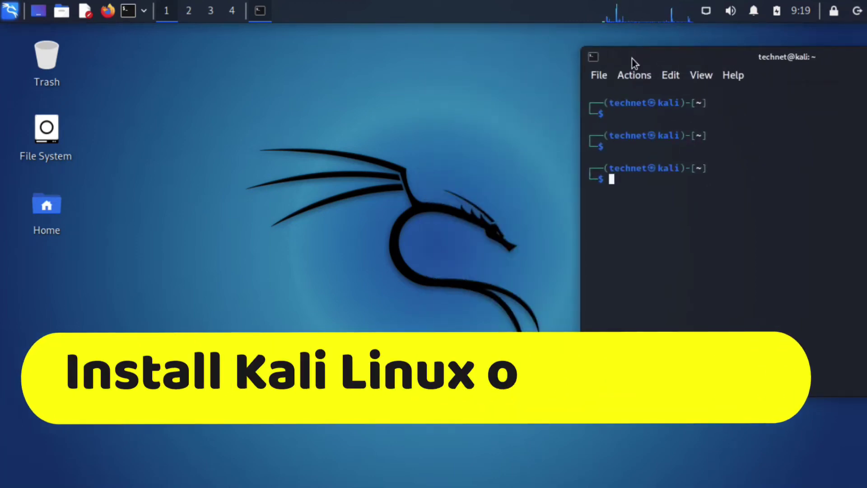
Nudge the terminal window left and briefly check VMware Fusion's application menu
{"action": "left_click_drag", "start_coordinate": [633, 59], "coordinate": [621, 59]}
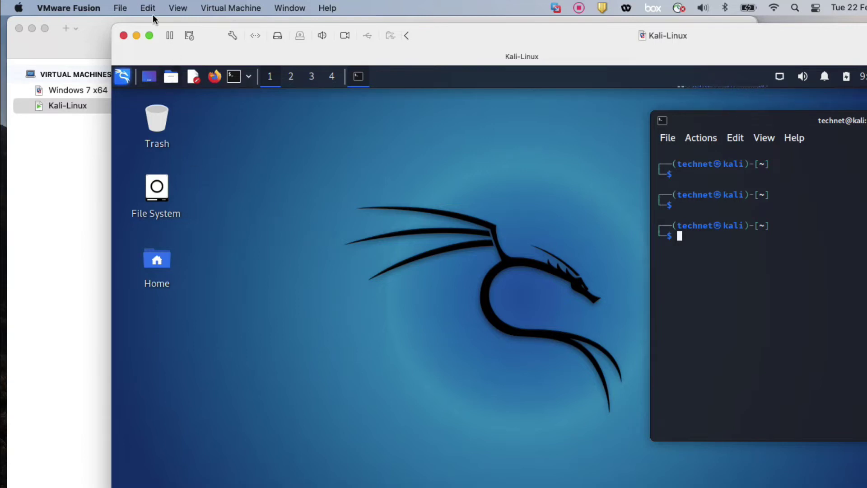
{"action": "left_click", "coordinate": [81, 10]}
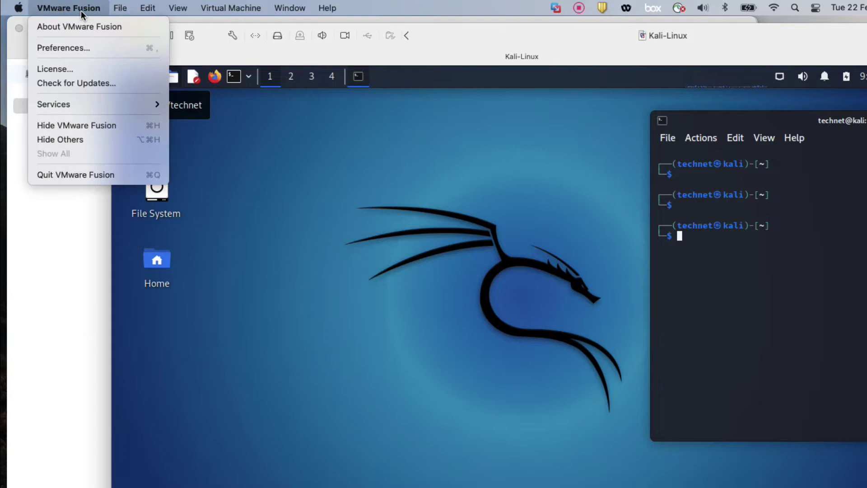
{"action": "left_click", "coordinate": [81, 9]}
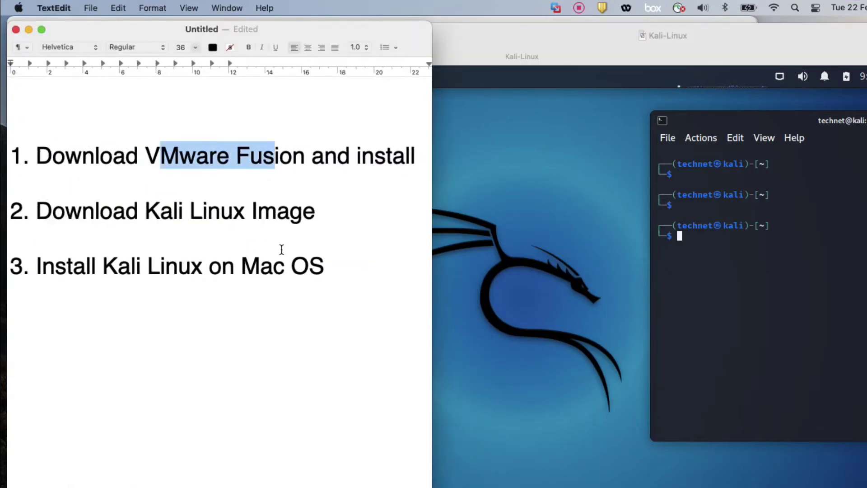
Highlight each of the three plan steps in TextEdit, ending on 'VMware Fusion' in step 1
{"action": "left_click", "coordinate": [41, 156]}
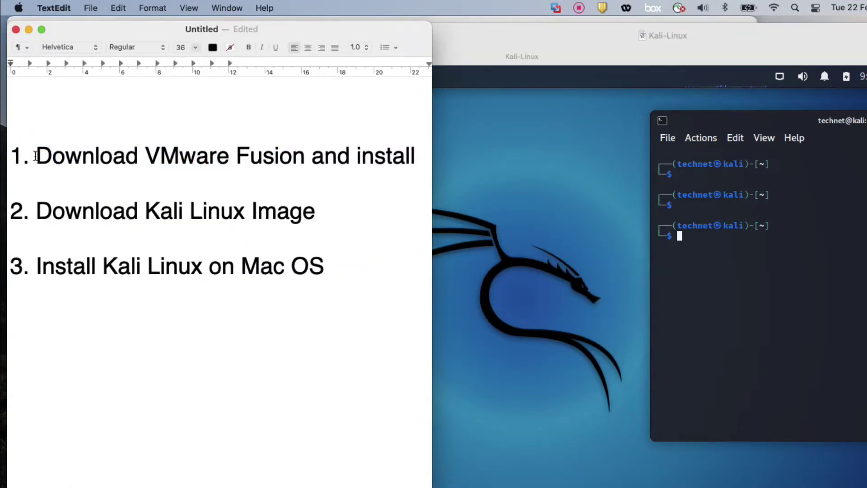
{"action": "left_click_drag", "start_coordinate": [36, 156], "coordinate": [375, 156]}
{"action": "left_click", "coordinate": [39, 210]}
{"action": "left_click_drag", "start_coordinate": [37, 210], "coordinate": [339, 218]}
{"action": "left_click_drag", "start_coordinate": [31, 262], "coordinate": [311, 287]}
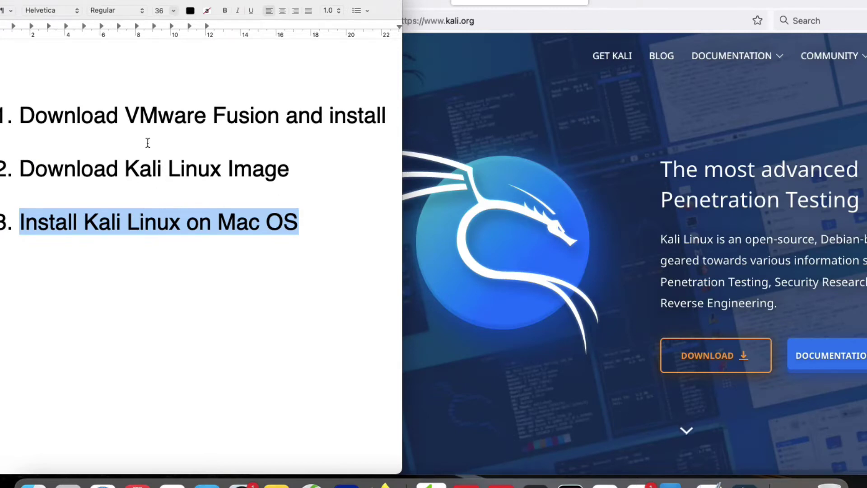
{"action": "left_click_drag", "start_coordinate": [128, 116], "coordinate": [212, 119]}
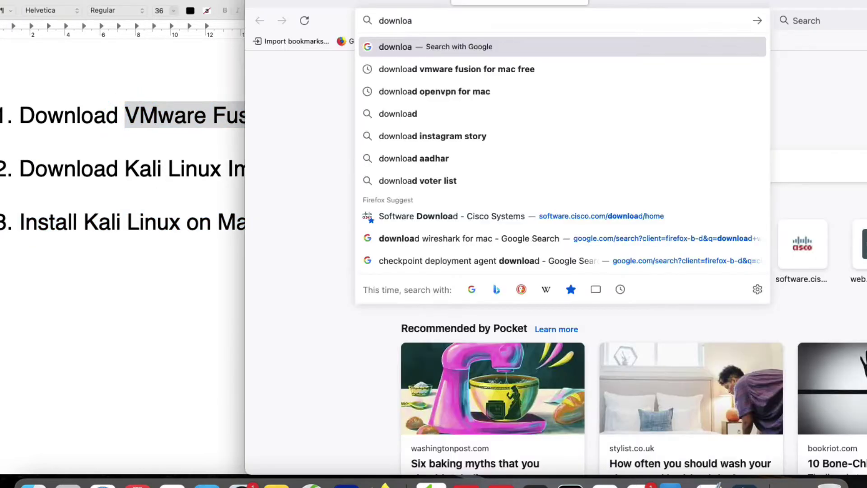
Search 'download vmware fusion for mac free' and open the Download VMware Fusion result on vmware.com
{"action": "type", "text": "d"}
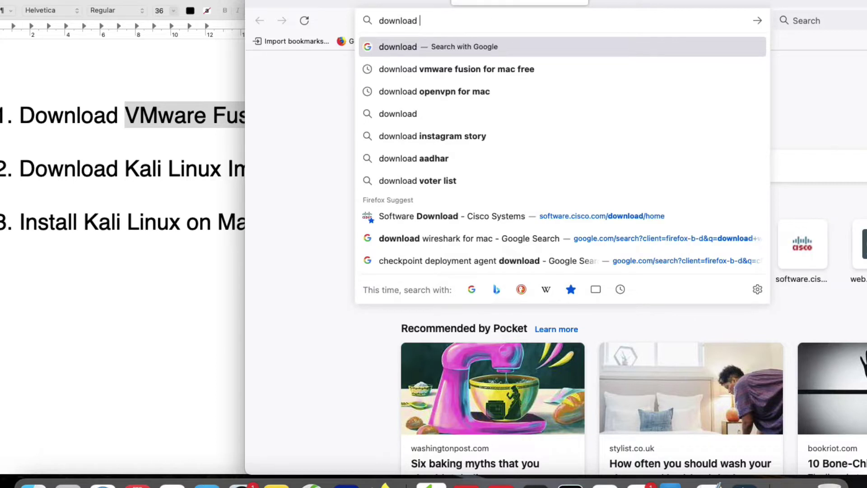
{"action": "type", "text": " vmware"}
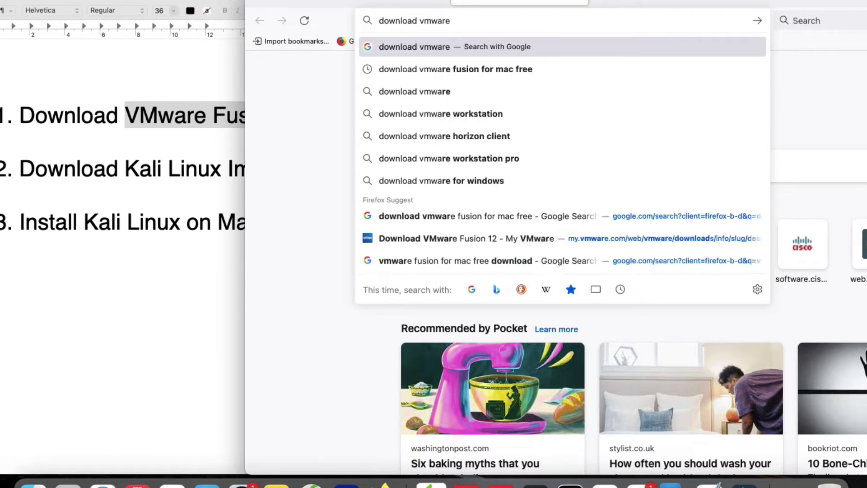
{"action": "type", "text": " fus"}
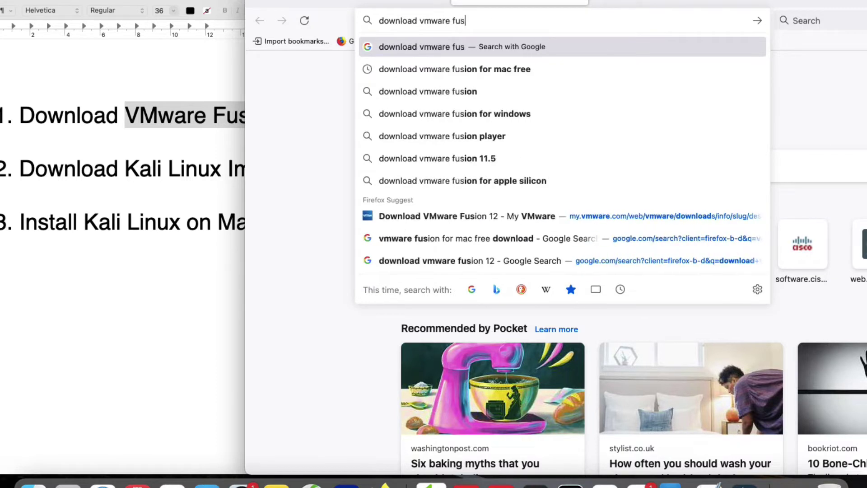
{"action": "left_click", "coordinate": [473, 71]}
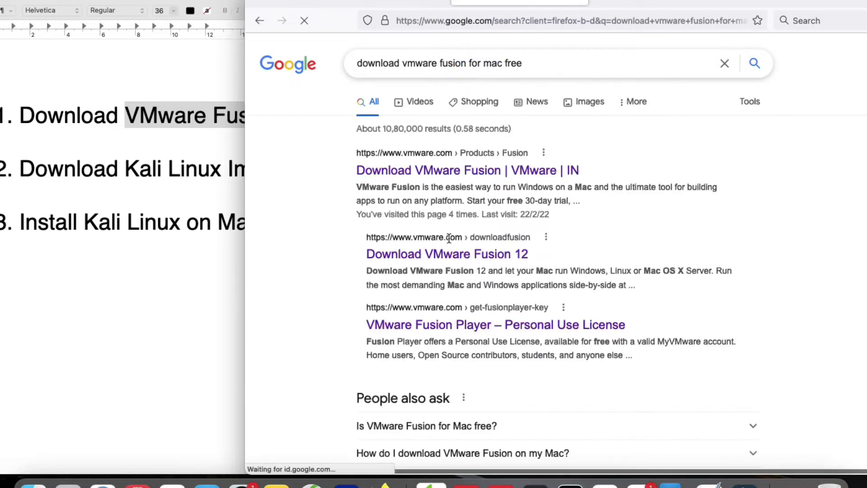
{"action": "left_click", "coordinate": [457, 173]}
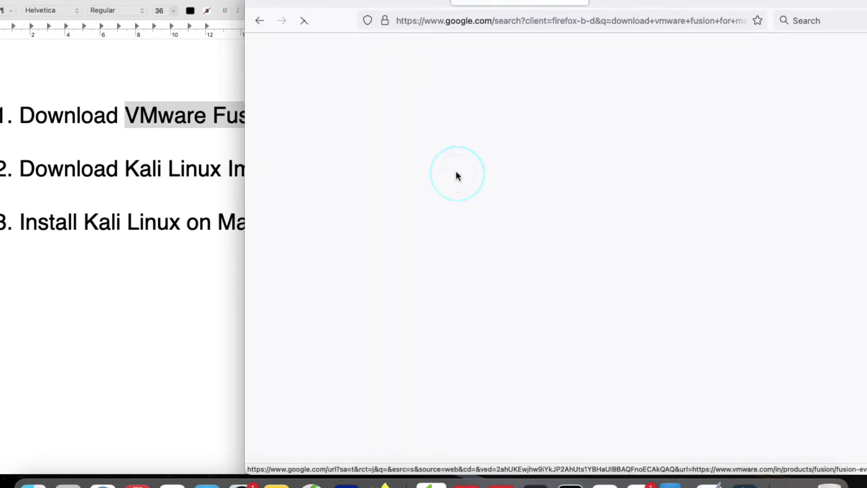
Scroll the evaluation page and highlight its VMware Fusion 12 heading
{"action": "scroll", "coordinate": [416, 290], "scroll_direction": "down", "scroll_amount": 1}
{"action": "scroll", "coordinate": [416, 292], "scroll_direction": "down", "scroll_amount": 5}
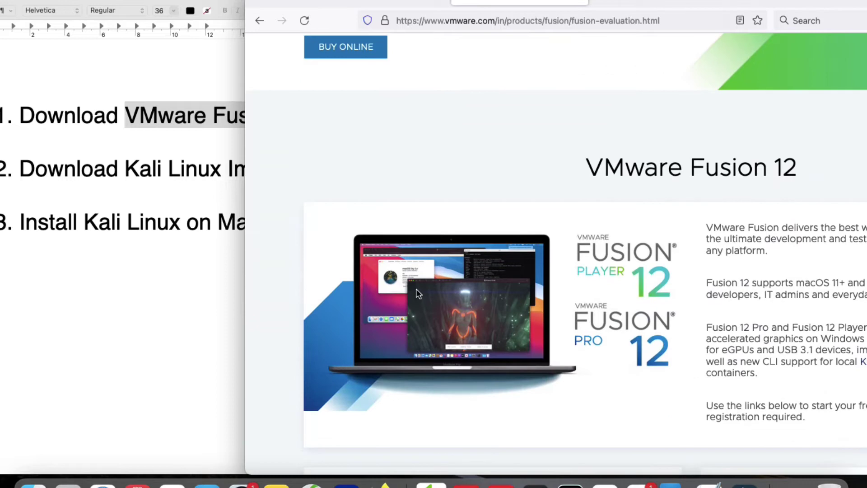
{"action": "left_click_drag", "start_coordinate": [585, 176], "coordinate": [798, 206]}
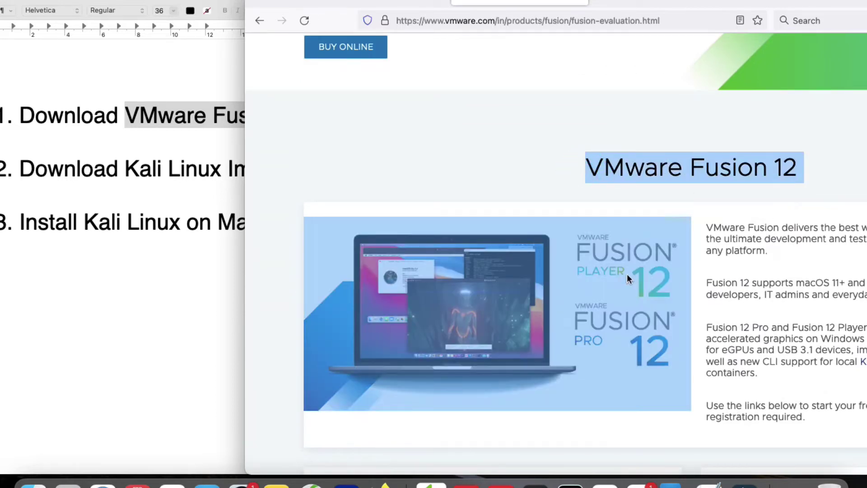
{"action": "scroll", "coordinate": [680, 370], "scroll_direction": "down", "scroll_amount": 8}
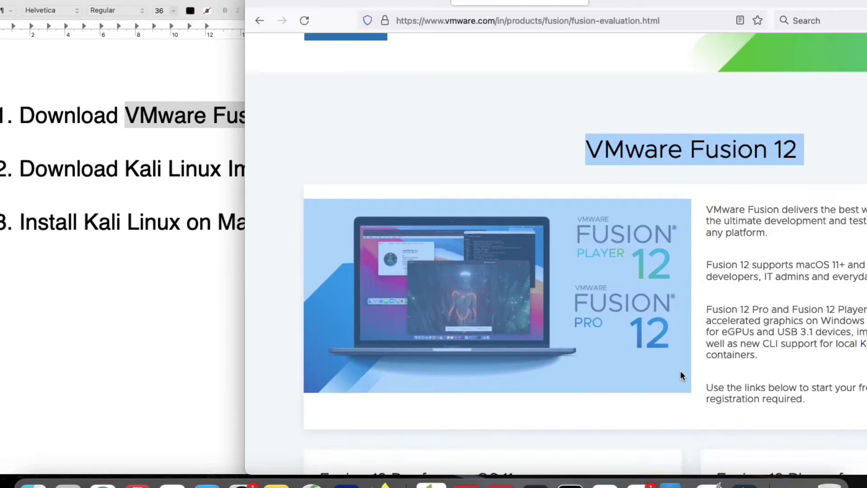
{"action": "scroll", "coordinate": [680, 370], "scroll_direction": "up", "scroll_amount": 10}
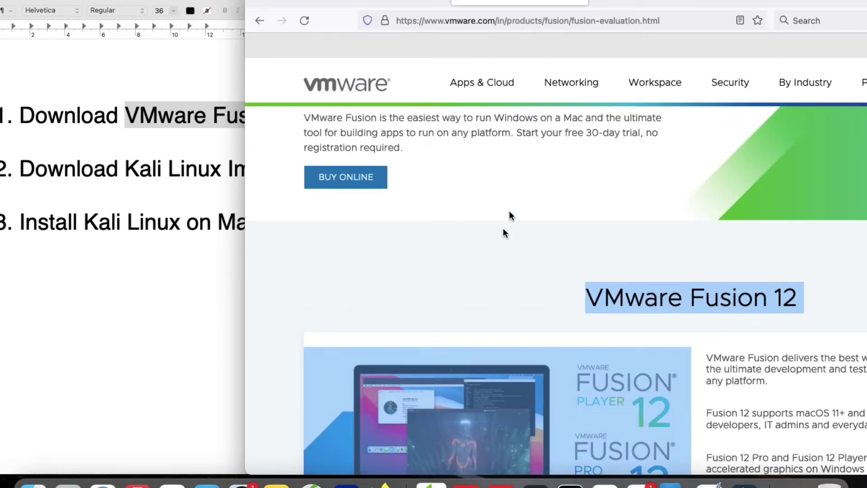
Bring up VMware Fusion's machine library, quit it, and return to the TextEdit plan
{"action": "left_click", "coordinate": [675, 483]}
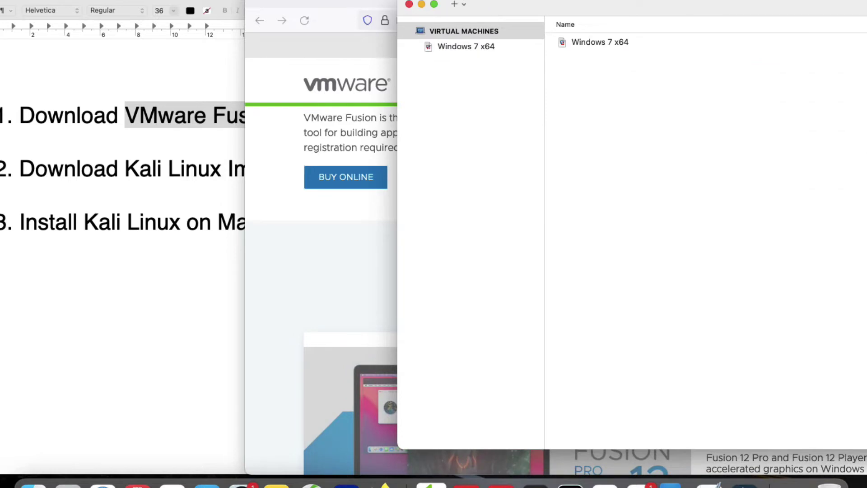
{"action": "key", "text": "super+q"}
{"action": "left_click", "coordinate": [84, 130]}
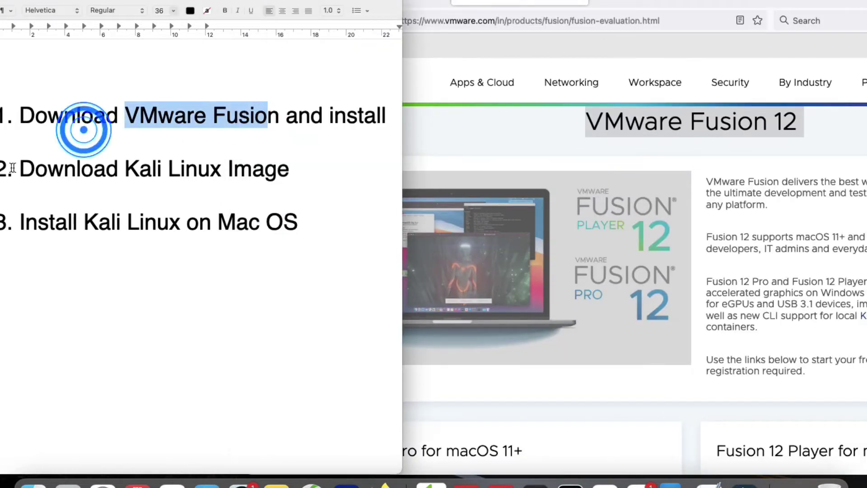
Highlight plan step 2 about downloading Kali Linux and switch to the kali.org tab
{"action": "left_click_drag", "start_coordinate": [17, 168], "coordinate": [191, 173]}
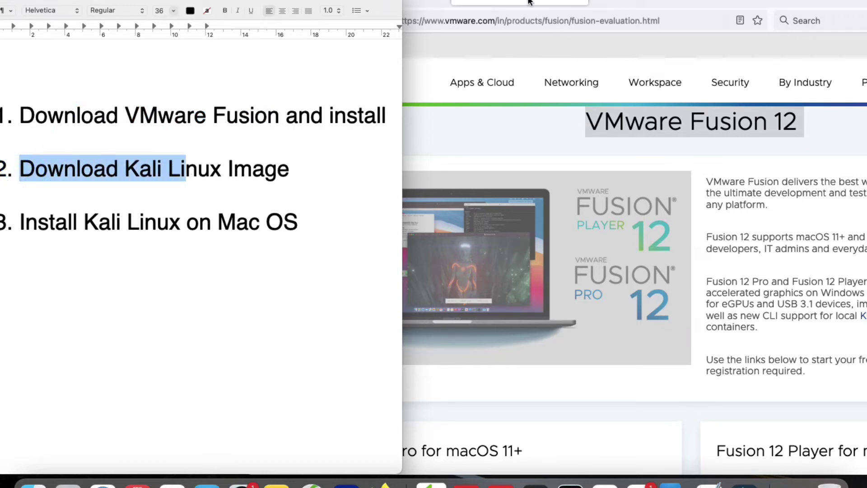
{"action": "left_click", "coordinate": [207, 163]}
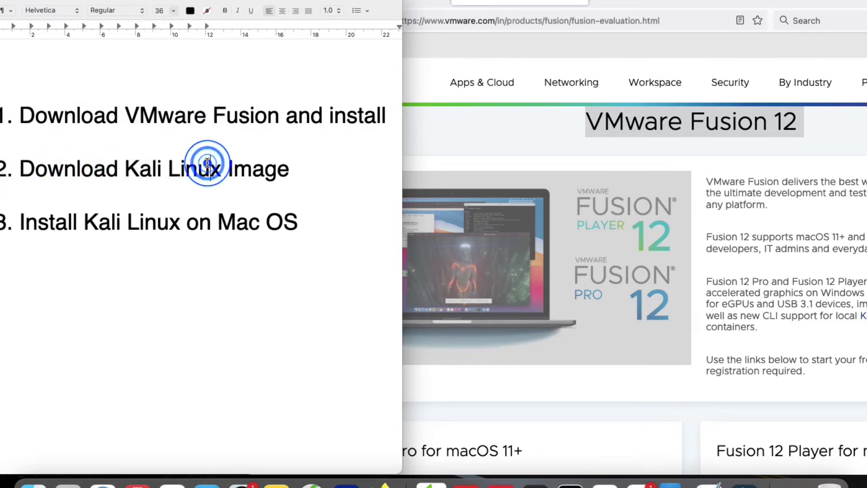
{"action": "left_click", "coordinate": [424, 2]}
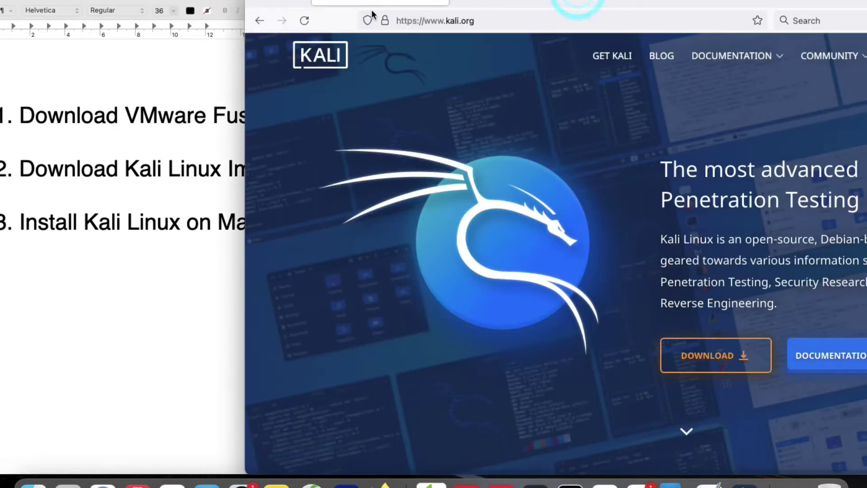
{"action": "left_click", "coordinate": [470, 20]}
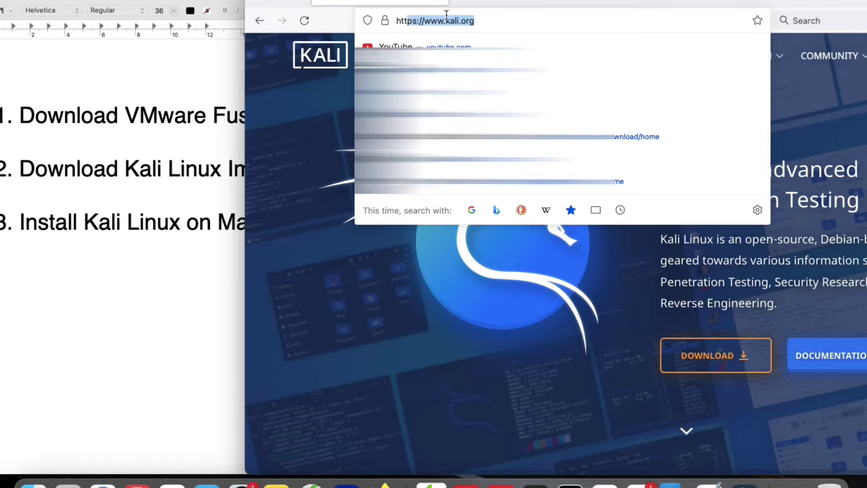
{"action": "left_click", "coordinate": [499, 13]}
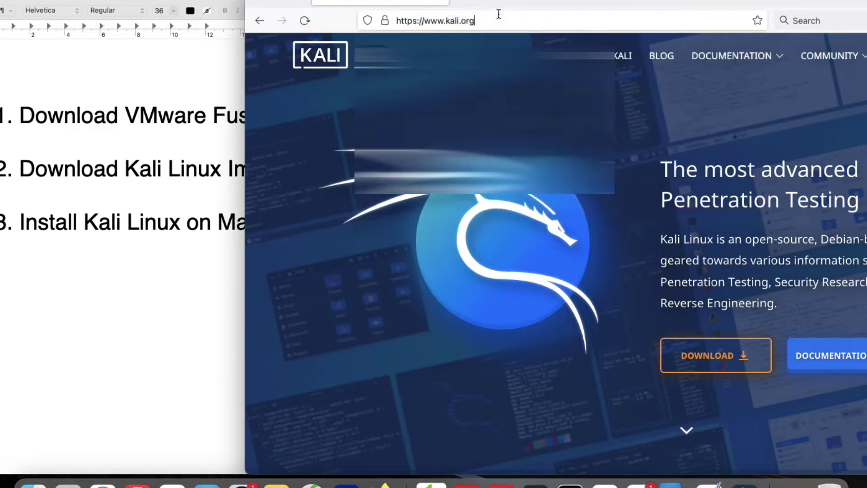
{"action": "key", "text": "Escape"}
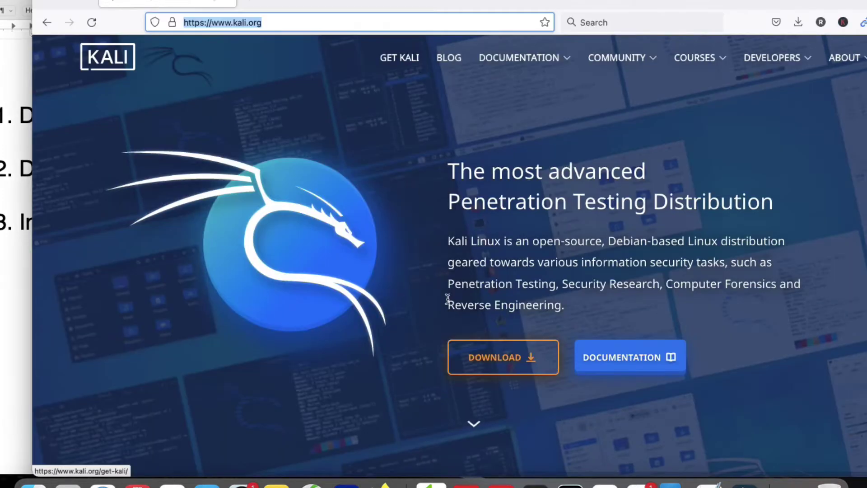
Go to Get Kali, choose Bare Metal, and show the Apple M1 images
{"action": "scroll", "coordinate": [447, 298], "scroll_direction": "down", "scroll_amount": 3}
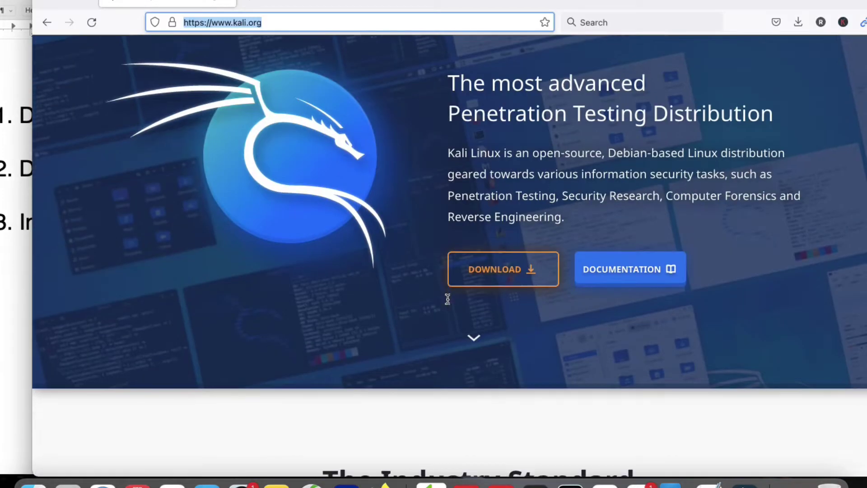
{"action": "left_click", "coordinate": [480, 265]}
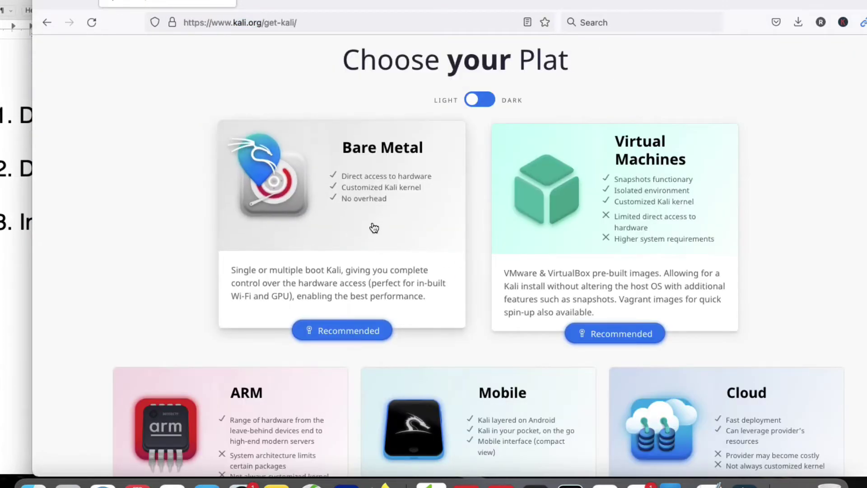
{"action": "scroll", "coordinate": [374, 226], "scroll_direction": "down", "scroll_amount": 1}
{"action": "left_click", "coordinate": [374, 224]}
{"action": "scroll", "coordinate": [331, 413], "scroll_direction": "down", "scroll_amount": 7}
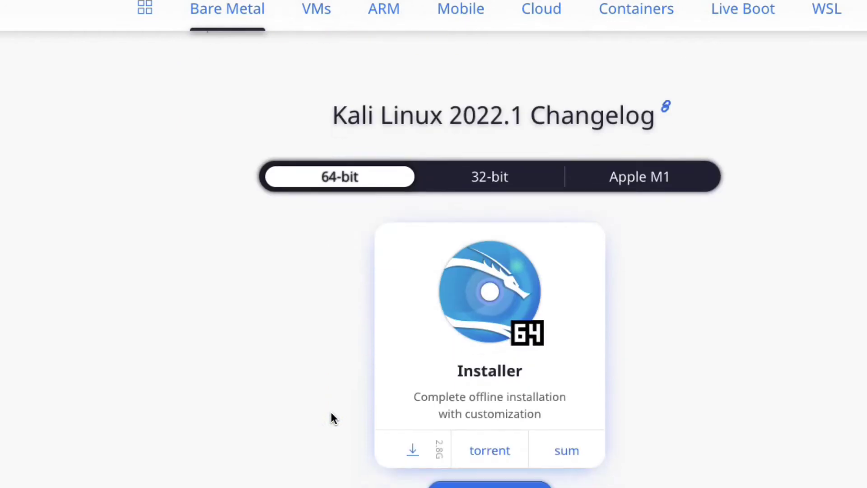
{"action": "left_click", "coordinate": [509, 175]}
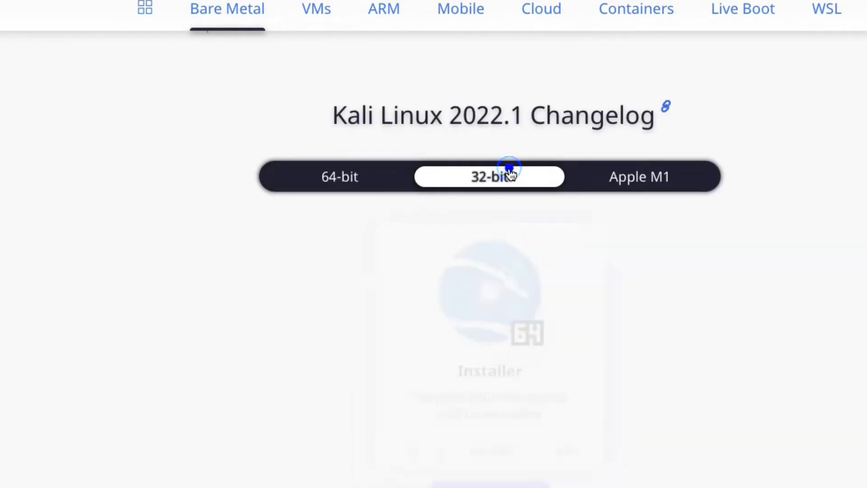
{"action": "left_click", "coordinate": [618, 178]}
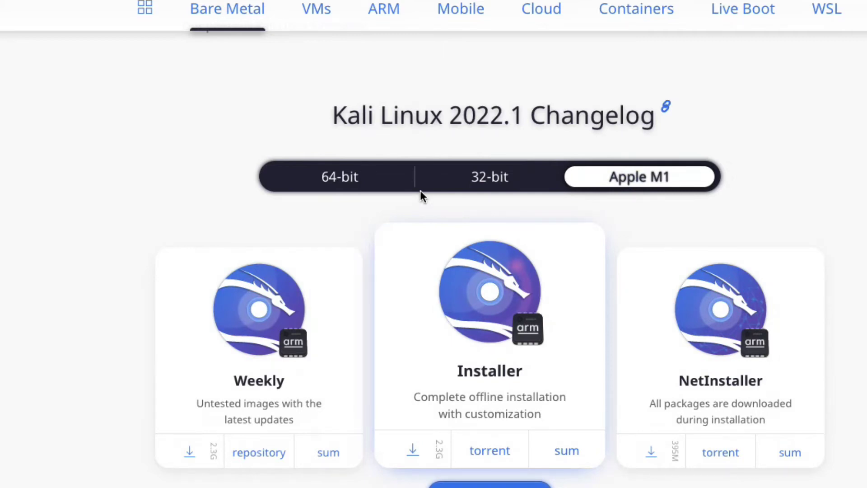
{"action": "scroll", "coordinate": [630, 186], "scroll_direction": "down", "scroll_amount": 1}
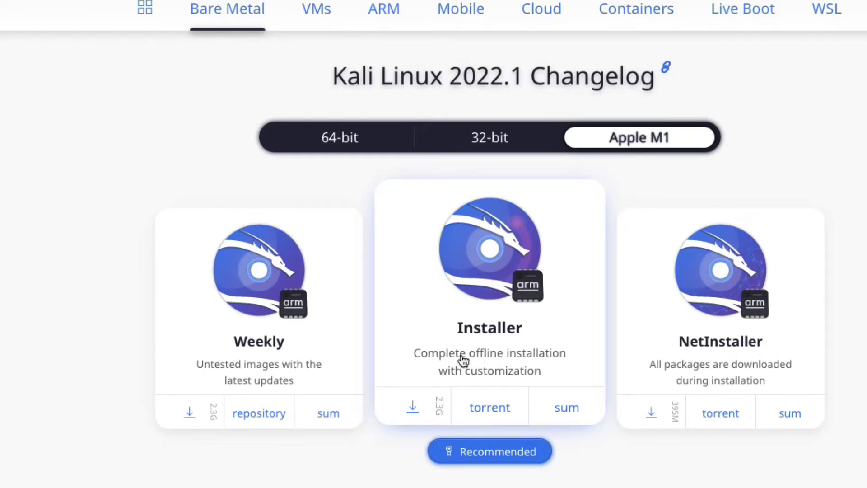
Download the Apple M1 Installer, locate the Kali ISO in the kali-linux folder, and mark plan step 3
{"action": "left_click", "coordinate": [418, 413]}
{"action": "left_click", "coordinate": [356, 61]}
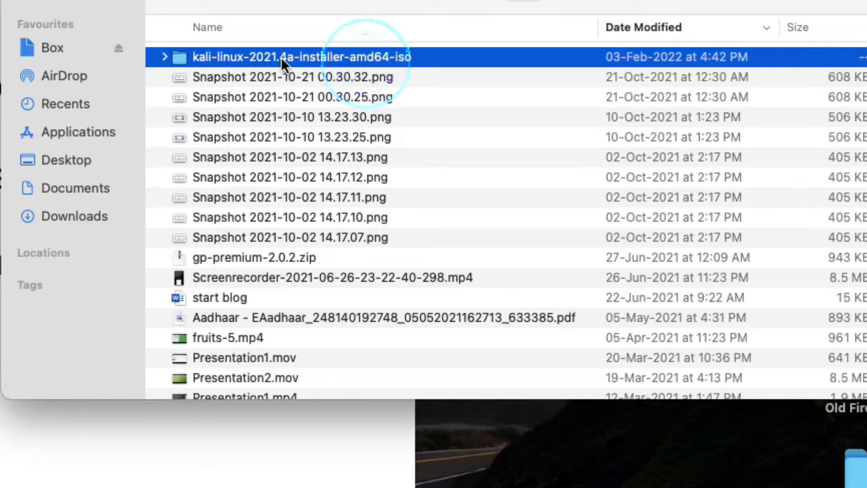
{"action": "left_click", "coordinate": [165, 54]}
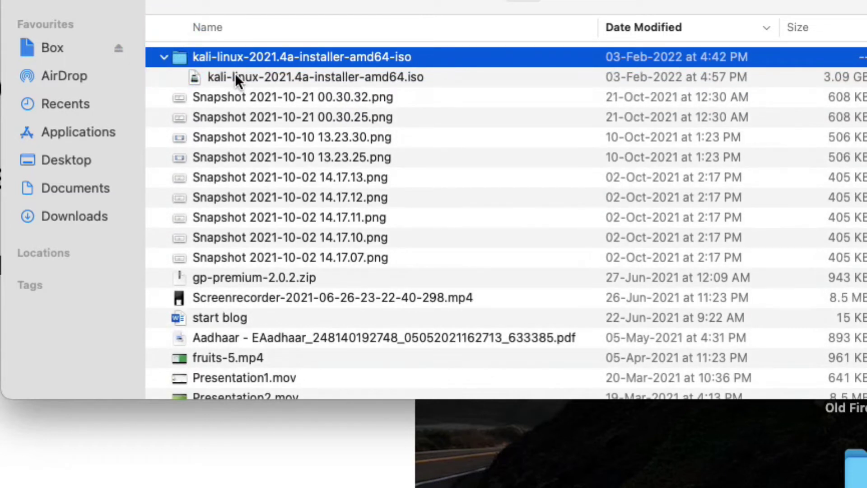
{"action": "left_click", "coordinate": [236, 77]}
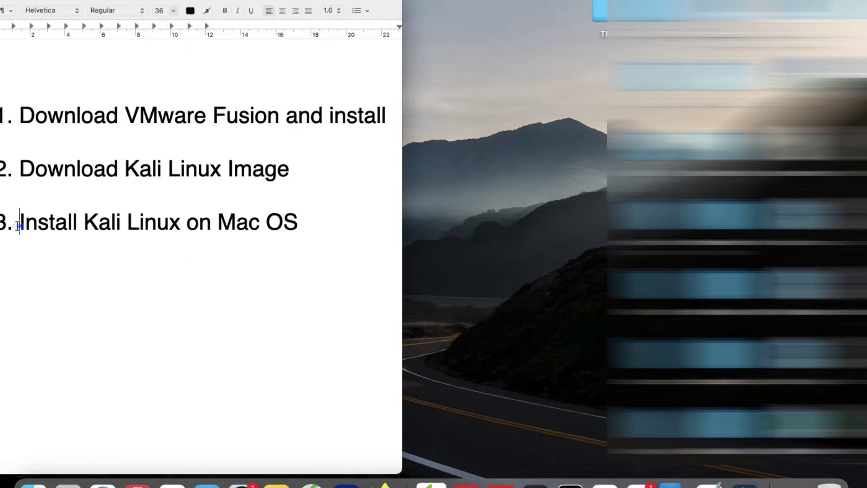
{"action": "left_click_drag", "start_coordinate": [19, 224], "coordinate": [318, 227]}
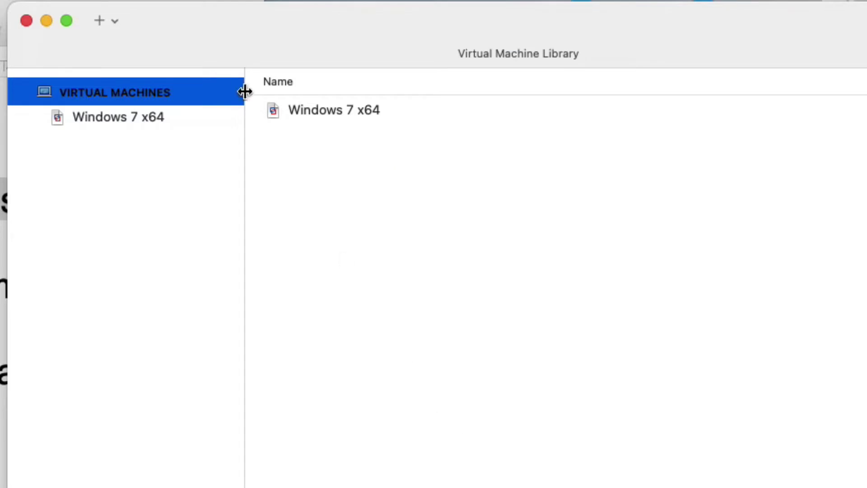
{"action": "left_click_drag", "start_coordinate": [237, 32], "coordinate": [265, 33]}
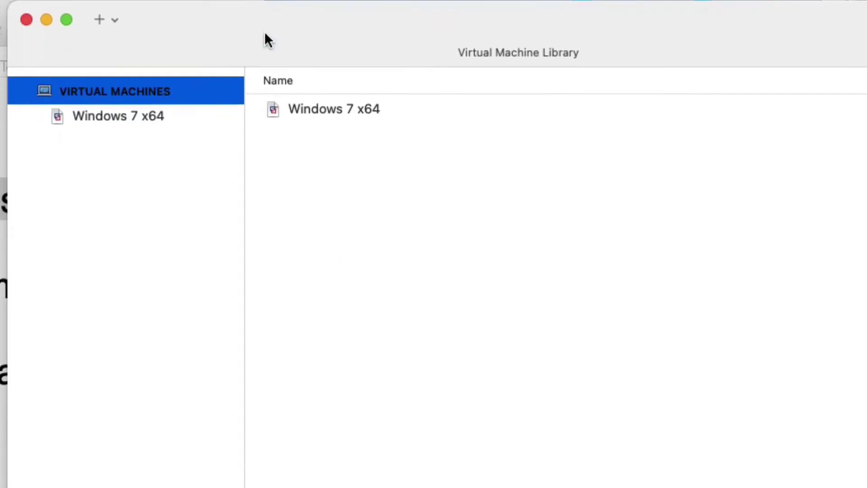
Create a new virtual machine from disc image, choosing kali-linux-2021.4a-installer-amd64.iso
{"action": "left_click", "coordinate": [113, 16]}
{"action": "left_click", "coordinate": [127, 41]}
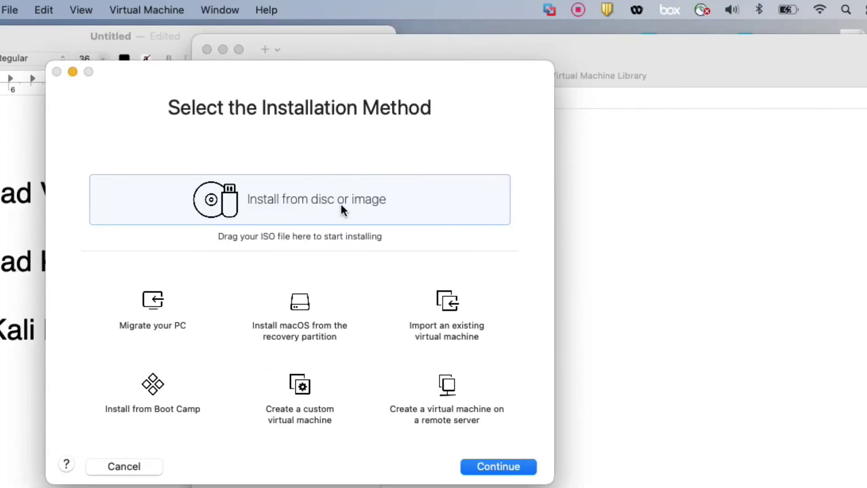
{"action": "double_click", "coordinate": [341, 203]}
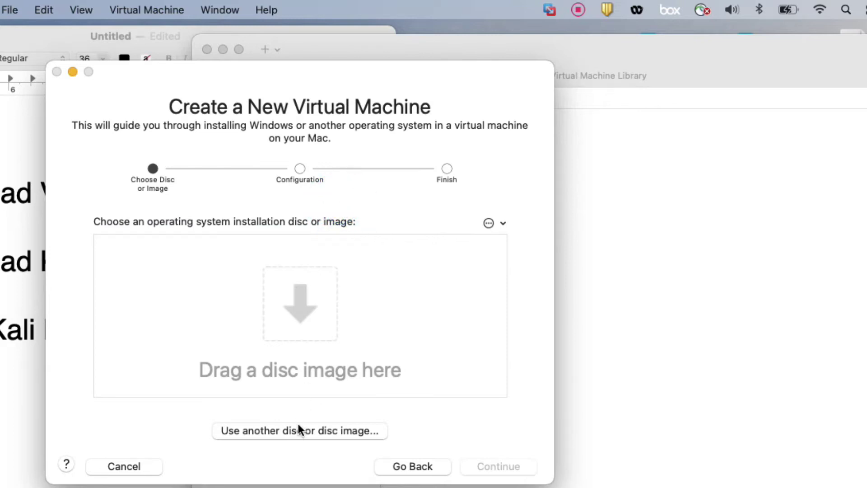
{"action": "left_click", "coordinate": [306, 296]}
{"action": "left_click", "coordinate": [288, 429]}
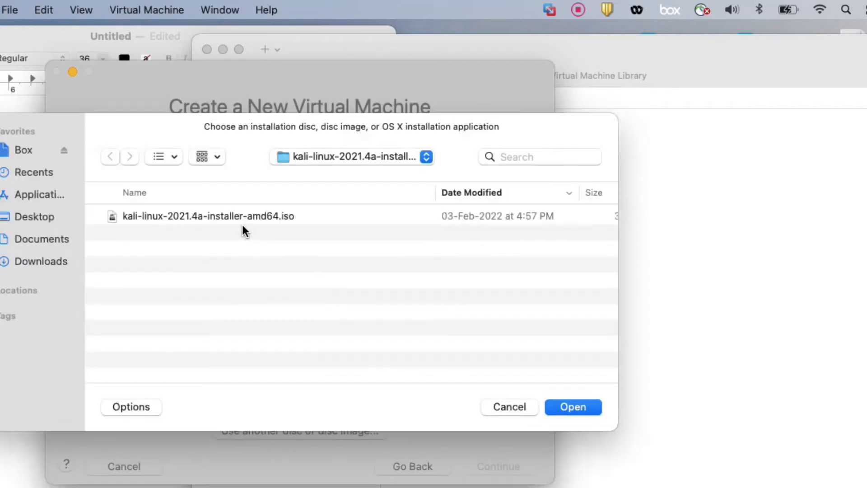
{"action": "left_click", "coordinate": [263, 210]}
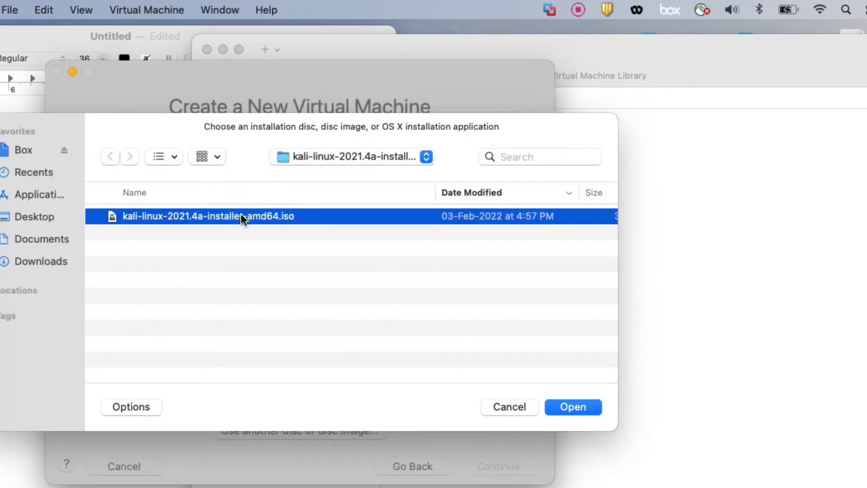
{"action": "left_click", "coordinate": [565, 409]}
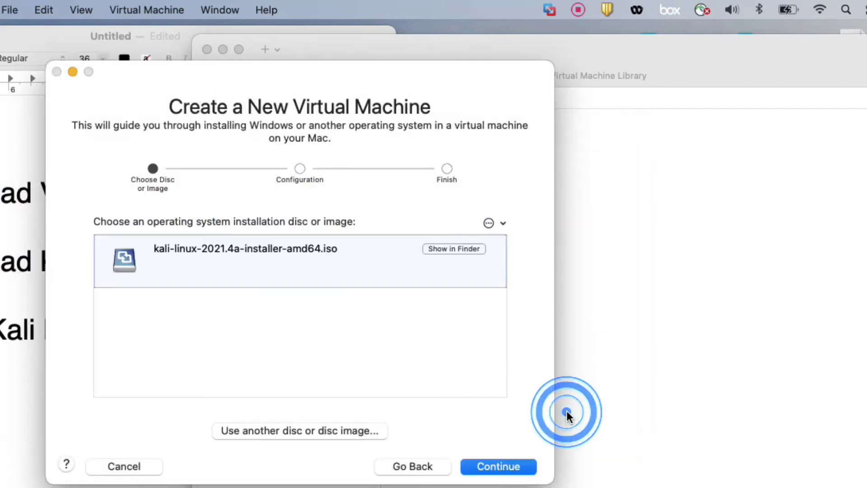
{"action": "left_click", "coordinate": [526, 472]}
Select Other Linux 3.x kernel 64-bit as the guest OS and keep Legacy BIOS firmware
{"action": "scroll", "coordinate": [308, 364], "scroll_direction": "down", "scroll_amount": 10}
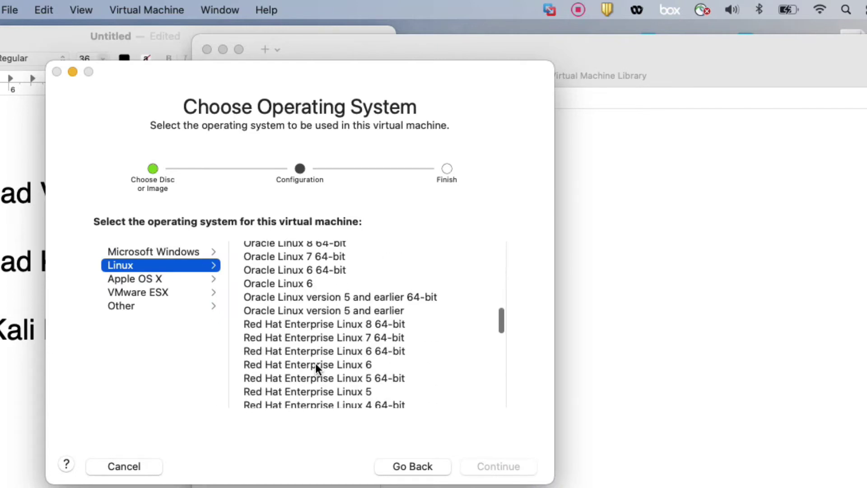
{"action": "scroll", "coordinate": [315, 365], "scroll_direction": "down", "scroll_amount": 10}
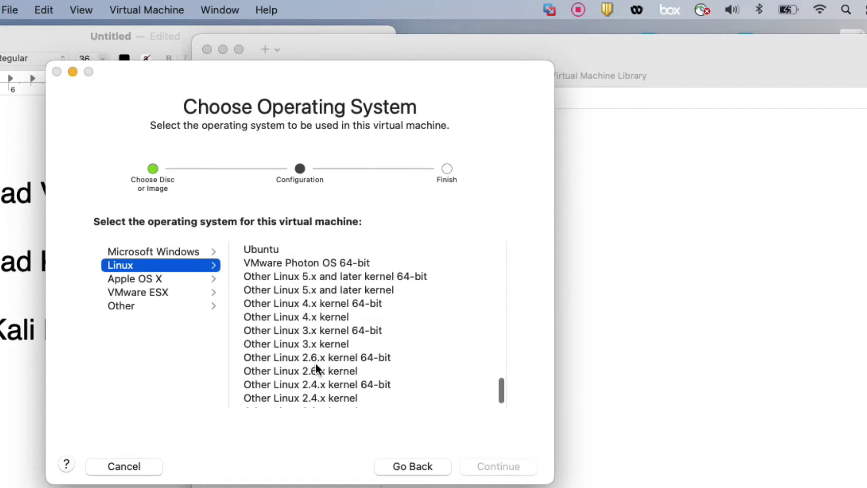
{"action": "left_click", "coordinate": [334, 334]}
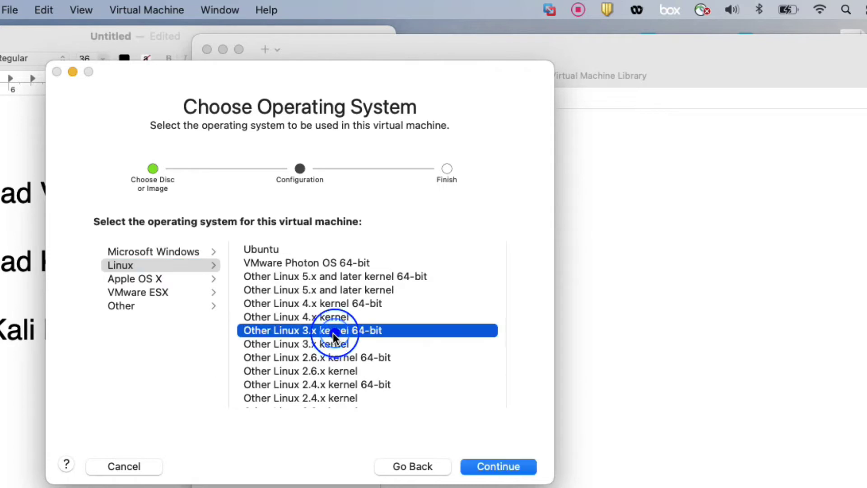
{"action": "left_click", "coordinate": [487, 468]}
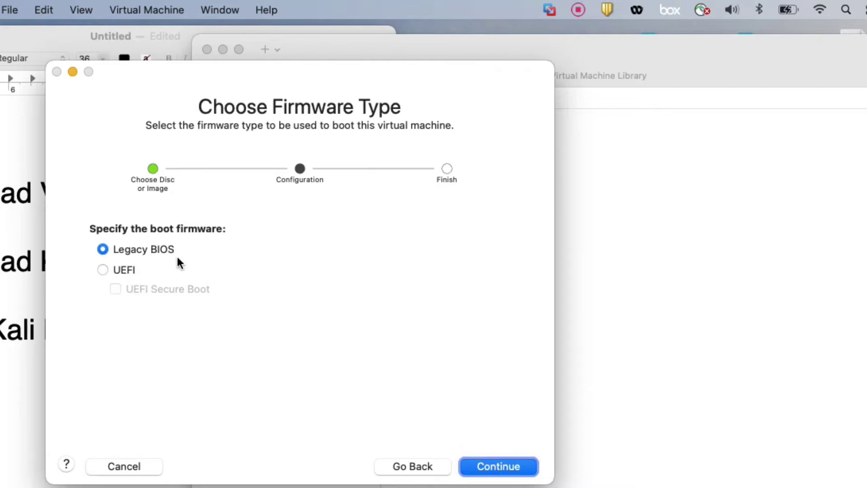
{"action": "left_click", "coordinate": [490, 466]}
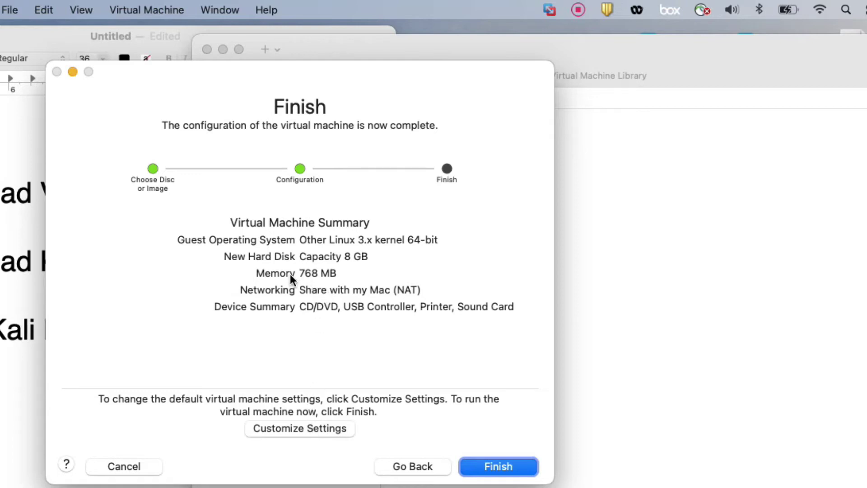
Choose Customize Settings and save the machine as 'Kali-Linux'
{"action": "left_click", "coordinate": [305, 432]}
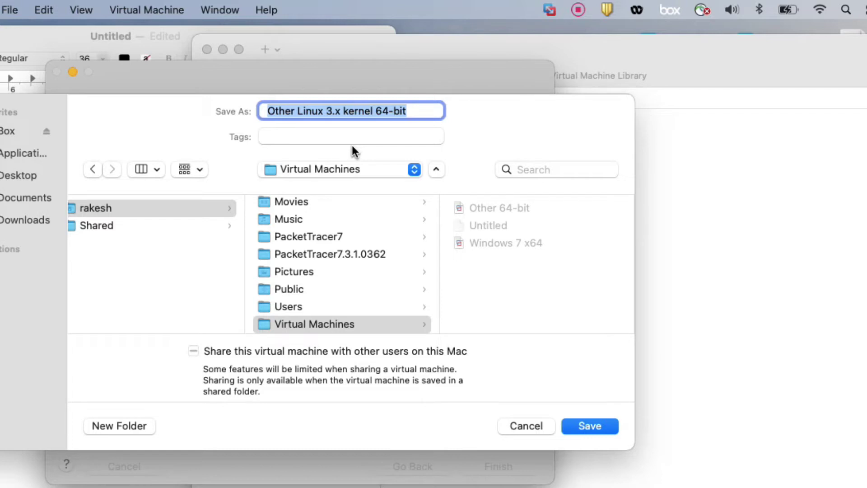
{"action": "type", "text": "Kali-Linux"}
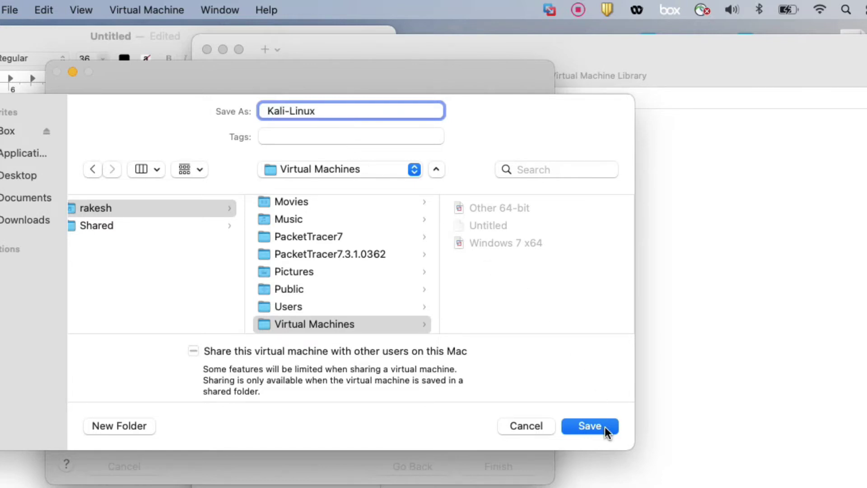
{"action": "left_click", "coordinate": [590, 426]}
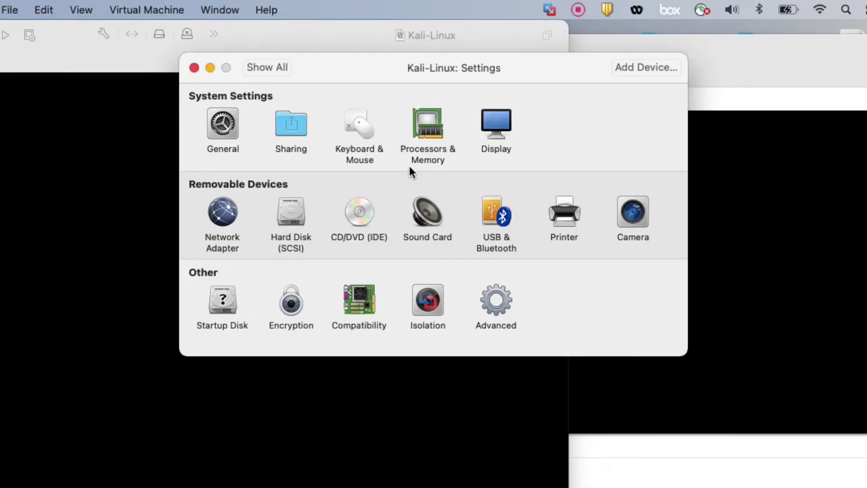
Give the machine 2 processor cores and 2048 MB of memory
{"action": "left_click", "coordinate": [427, 131]}
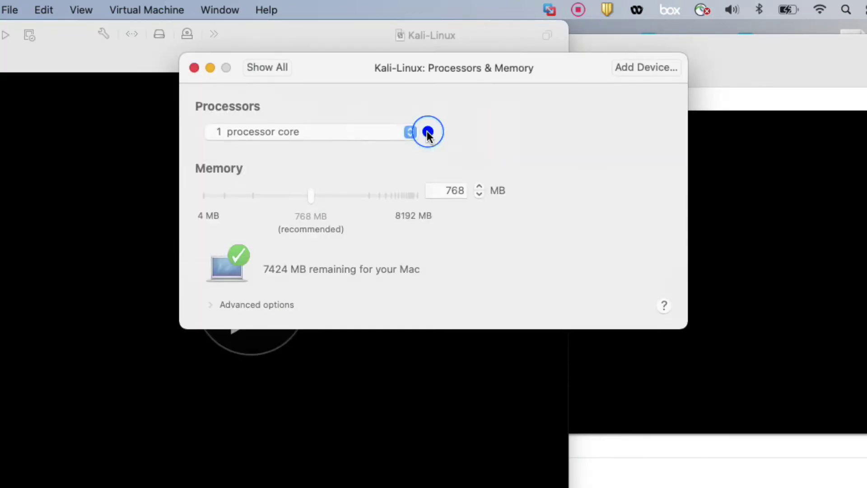
{"action": "left_click", "coordinate": [367, 195]}
{"action": "left_click", "coordinate": [378, 198]}
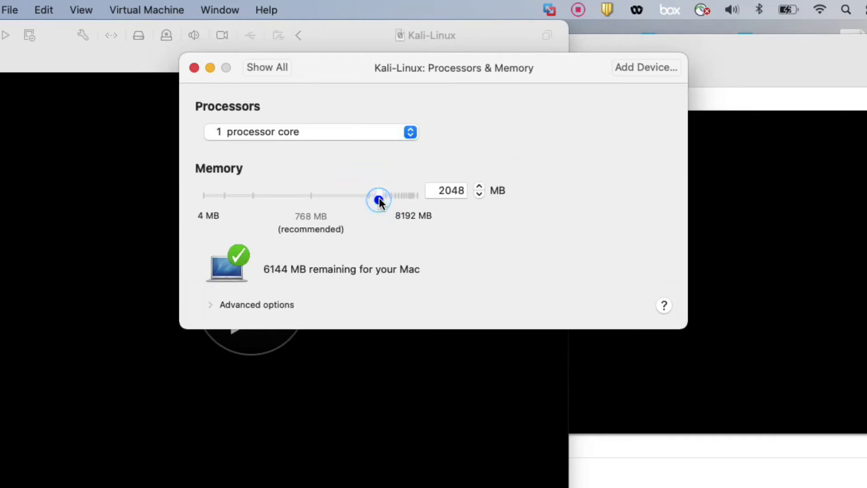
{"action": "left_click", "coordinate": [347, 132]}
{"action": "left_click", "coordinate": [343, 147]}
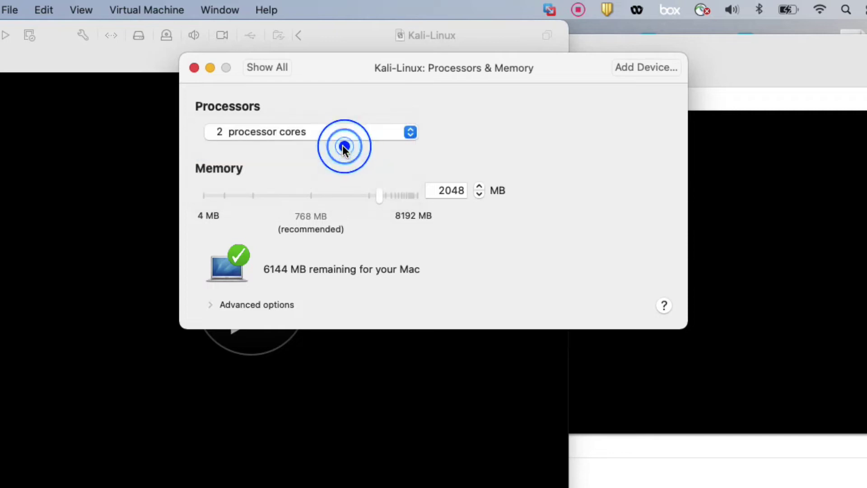
Set the Hard Disk (SCSI) size to 21 GB and apply it
{"action": "left_click", "coordinate": [280, 67]}
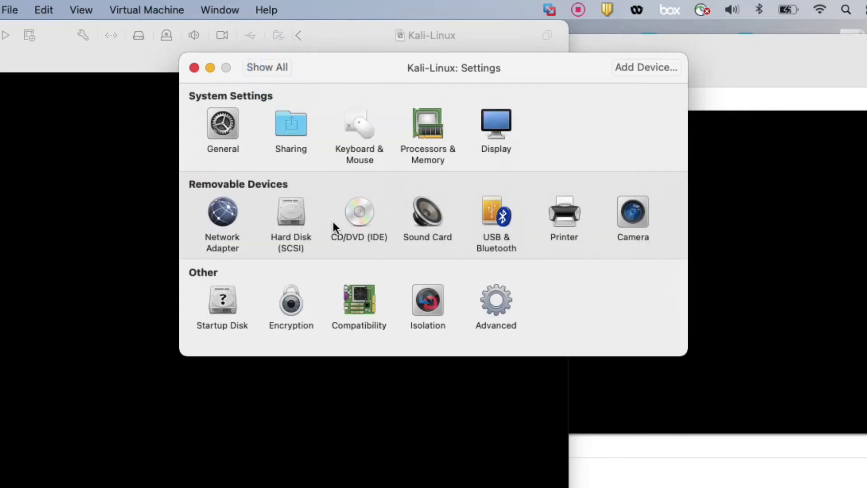
{"action": "left_click", "coordinate": [303, 210]}
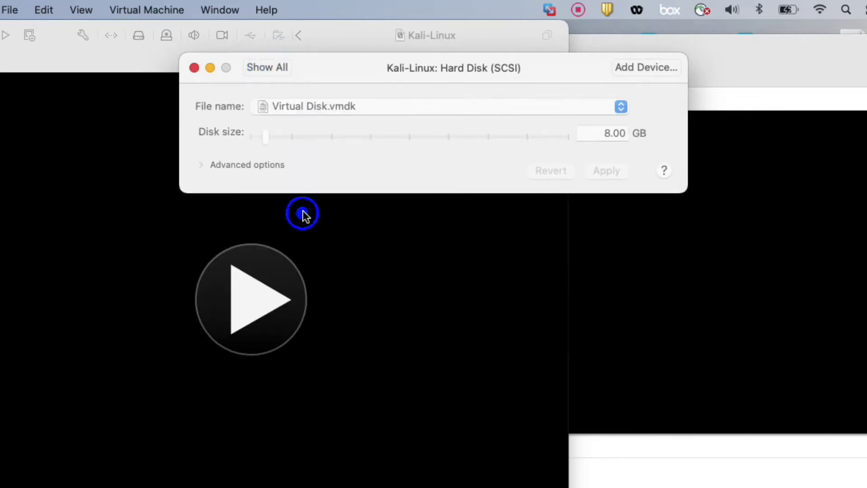
{"action": "left_click", "coordinate": [292, 141]}
{"action": "left_click", "coordinate": [286, 138]}
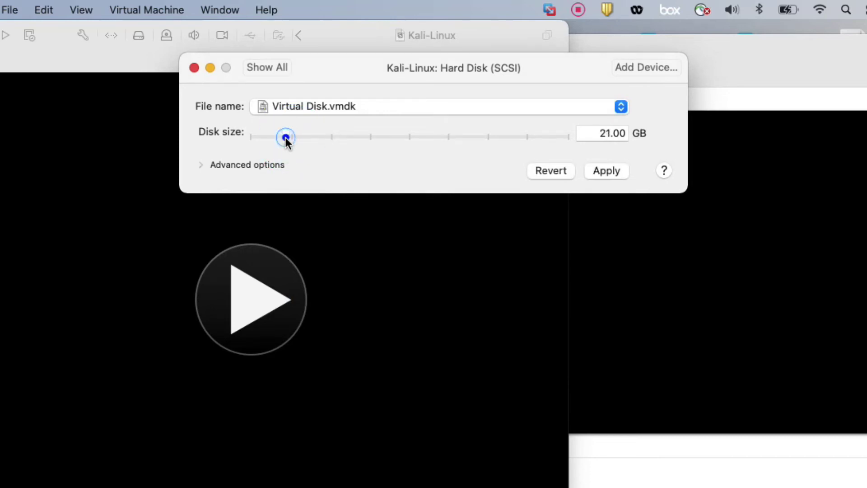
{"action": "left_click", "coordinate": [608, 171]}
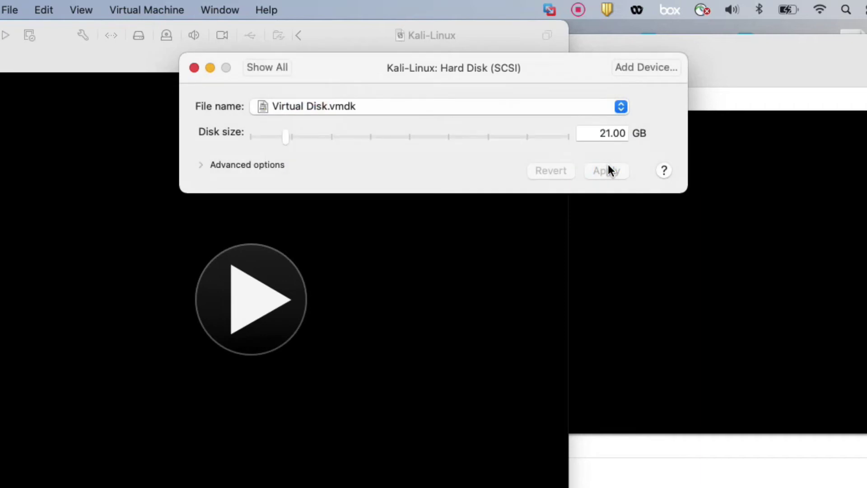
Close Settings, power on Kali-Linux in full screen, and select Graphical install
{"action": "left_click", "coordinate": [194, 67]}
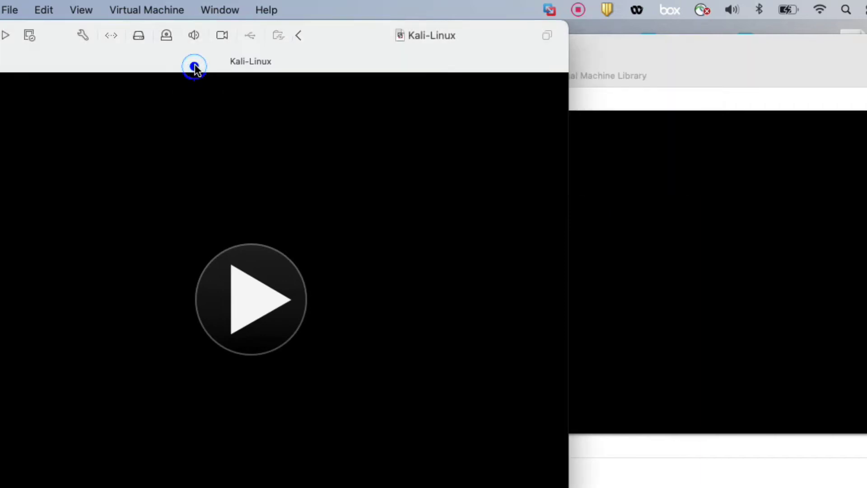
{"action": "left_click", "coordinate": [269, 310]}
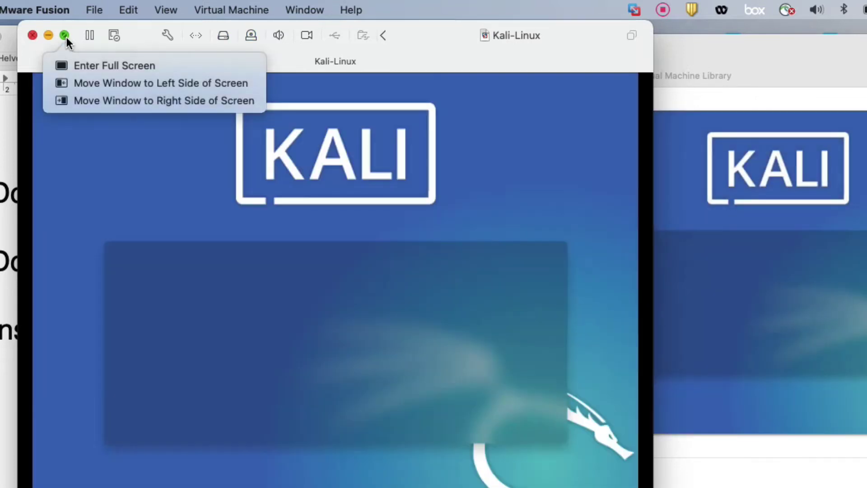
{"action": "left_click", "coordinate": [67, 37]}
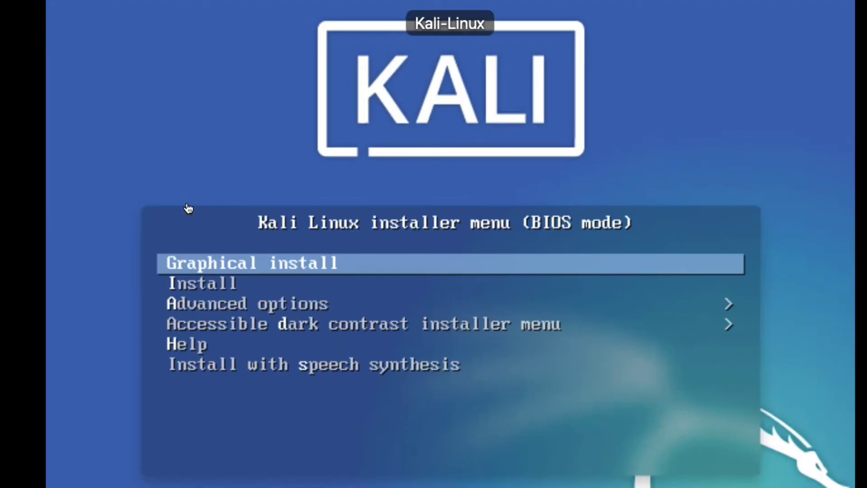
{"action": "left_click", "coordinate": [209, 261]}
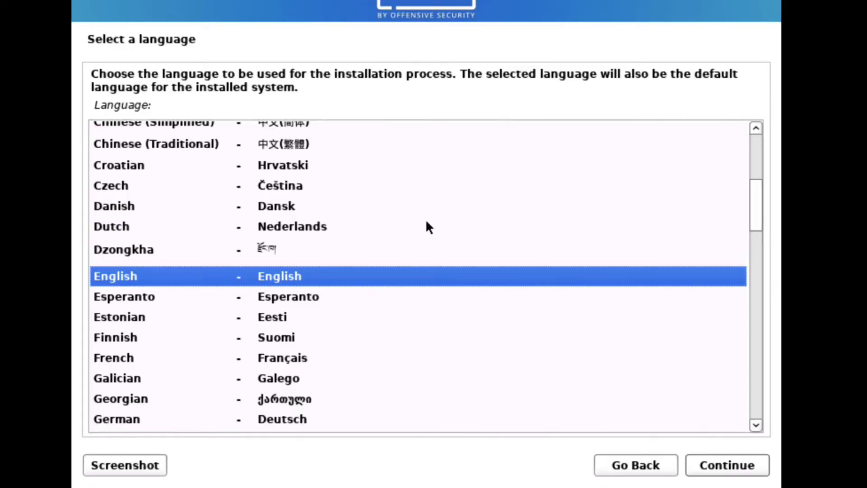
Accept English as language, United States as location, and the American English keyboard
{"action": "left_click", "coordinate": [747, 465]}
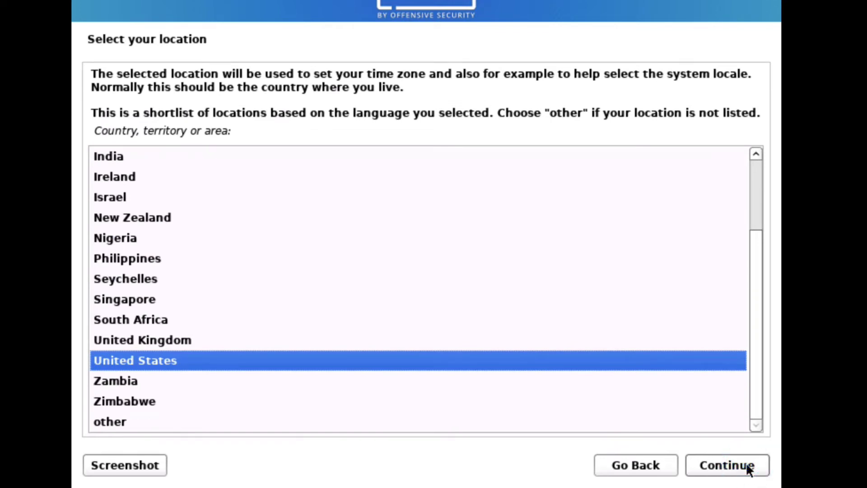
{"action": "left_click", "coordinate": [748, 468]}
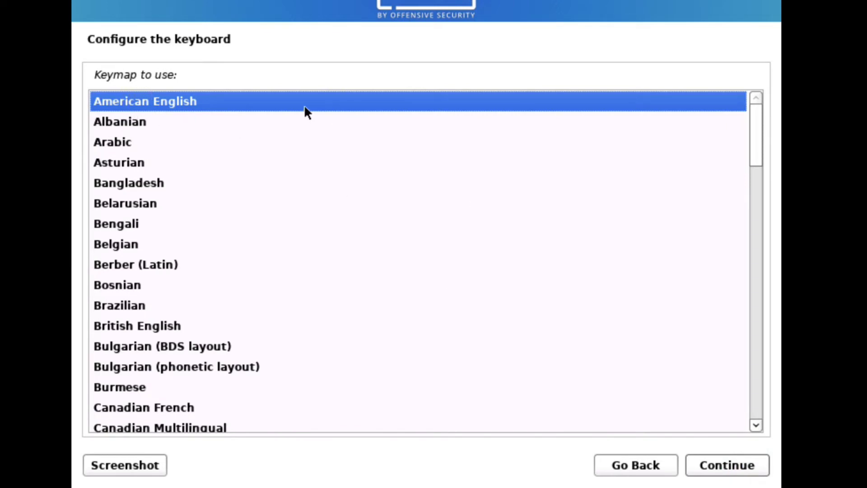
{"action": "left_click", "coordinate": [717, 465]}
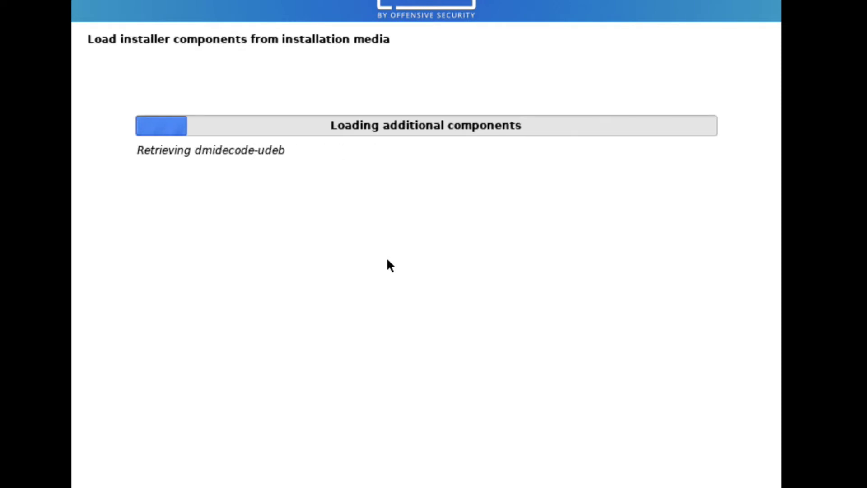
Keep 'kali' as the hostname and continue past an empty domain name
{"action": "left_click", "coordinate": [233, 168]}
{"action": "double_click", "coordinate": [233, 167]}
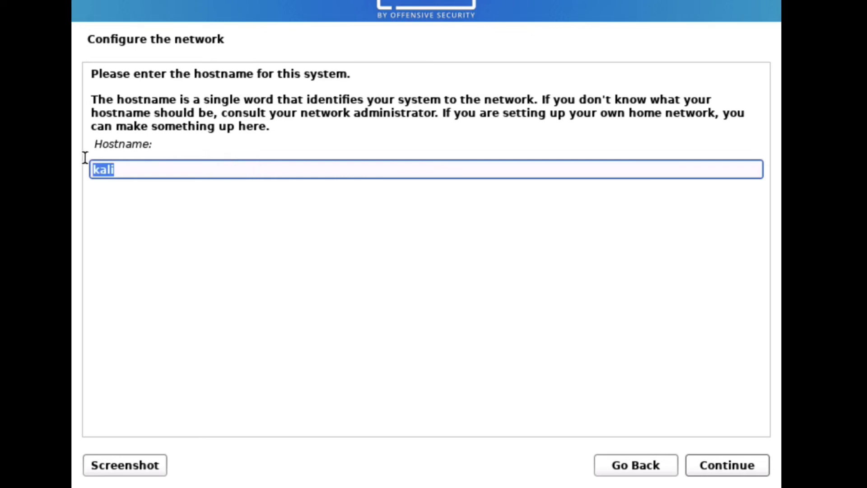
{"action": "left_click", "coordinate": [128, 167]}
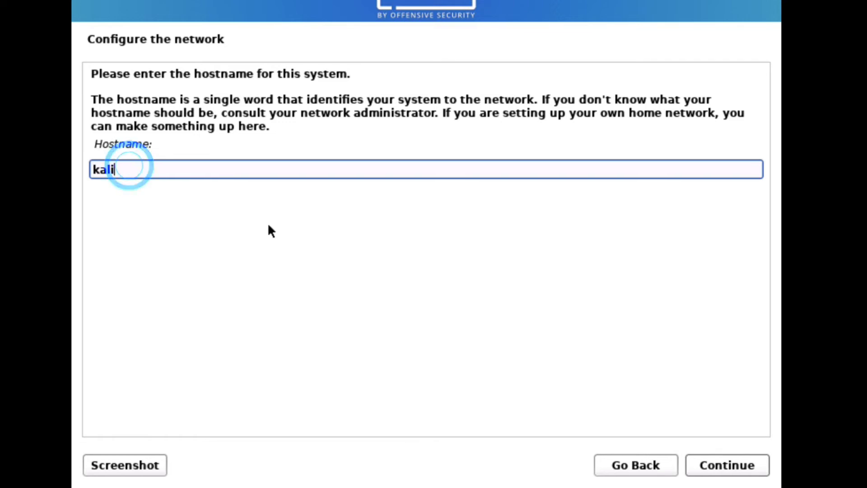
{"action": "left_click", "coordinate": [715, 462]}
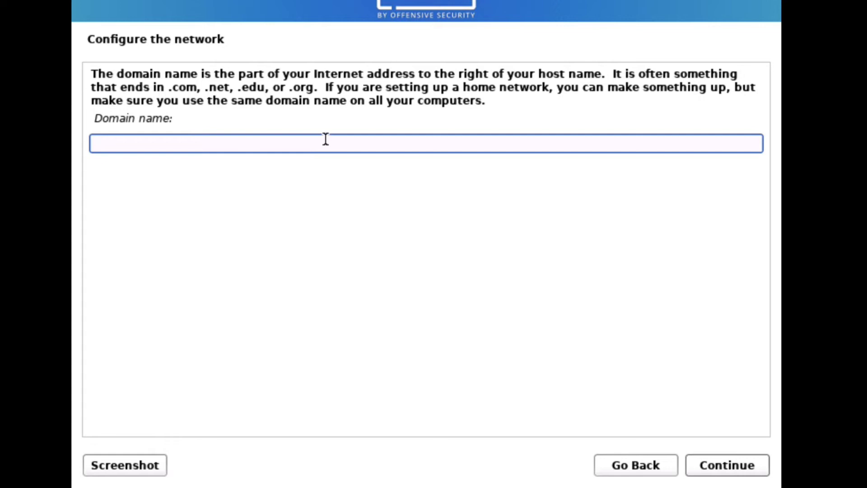
{"action": "left_click", "coordinate": [717, 457]}
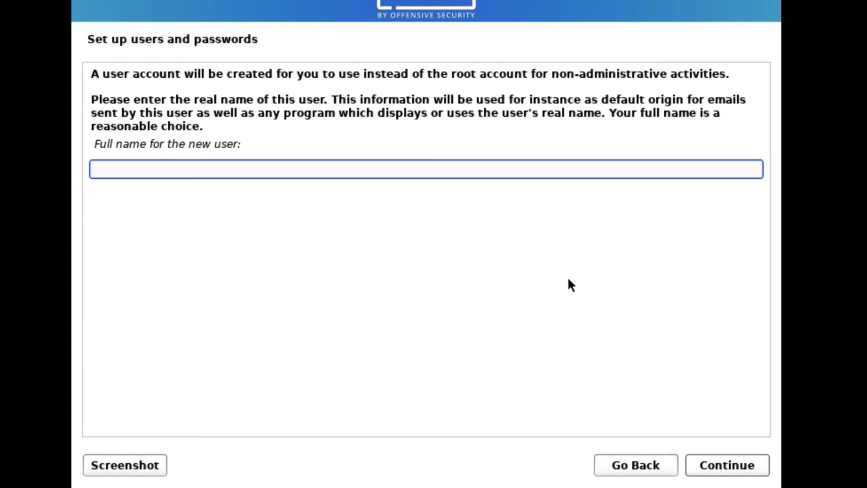
Enter the new user's full name with a capitalised first letter
{"action": "type", "text": "technet guide"}
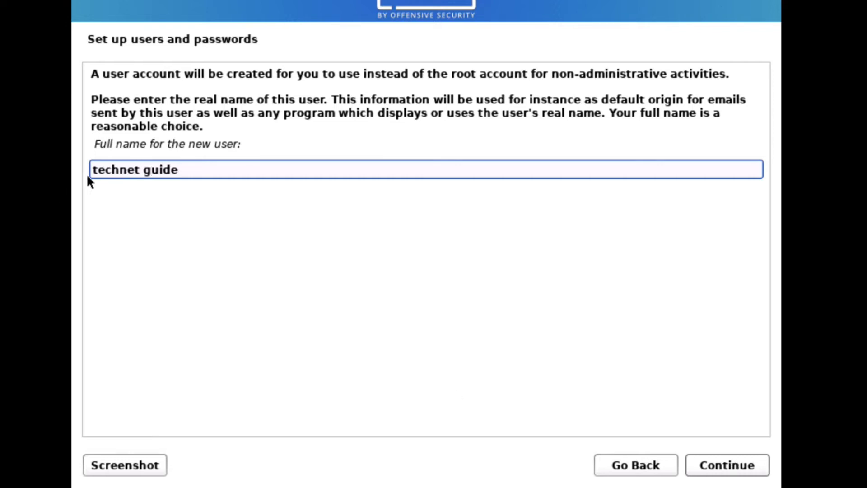
{"action": "left_click", "coordinate": [100, 171]}
{"action": "key", "text": "BackSpace"}
{"action": "type", "text": "T"}
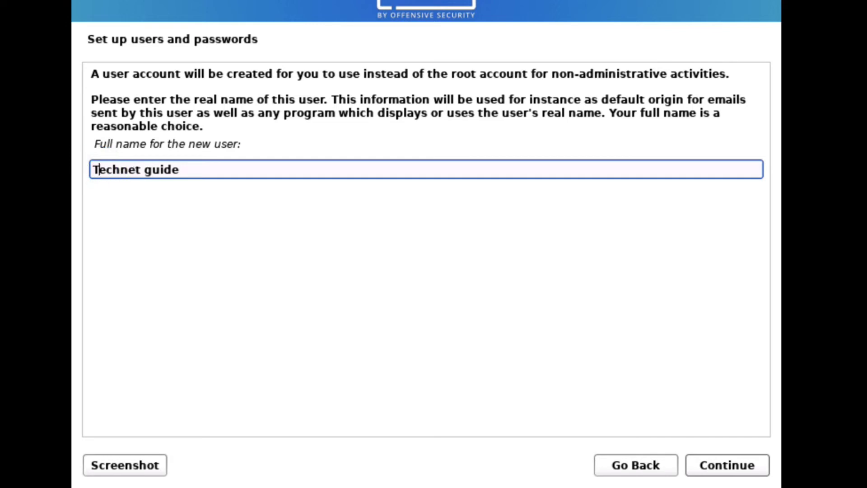
{"action": "left_click", "coordinate": [747, 465]}
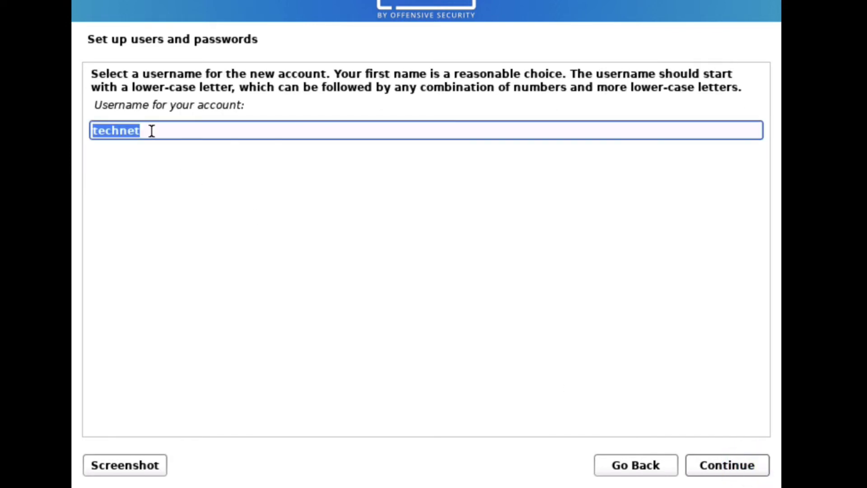
Accept the suggested username and enter the account password twice
{"action": "left_click_drag", "start_coordinate": [151, 130], "coordinate": [592, 389]}
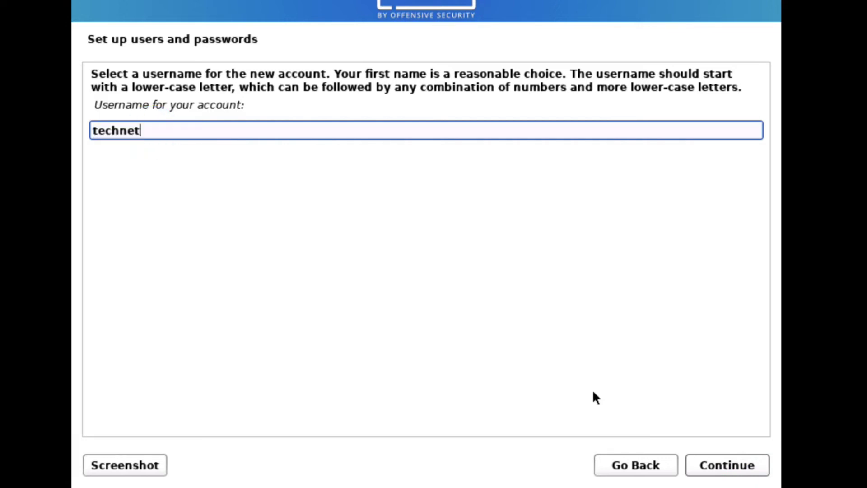
{"action": "left_click", "coordinate": [717, 457]}
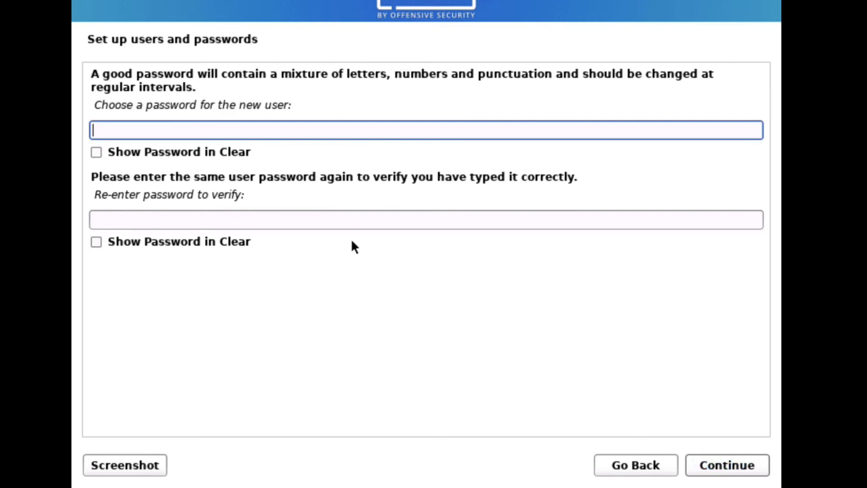
{"action": "type", "text": "*********"}
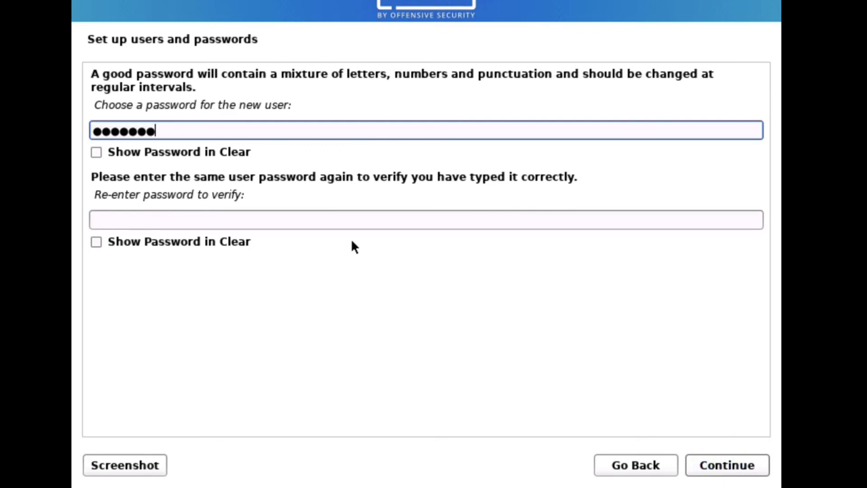
{"action": "type", "text": "**"}
{"action": "key", "text": "Tab"}
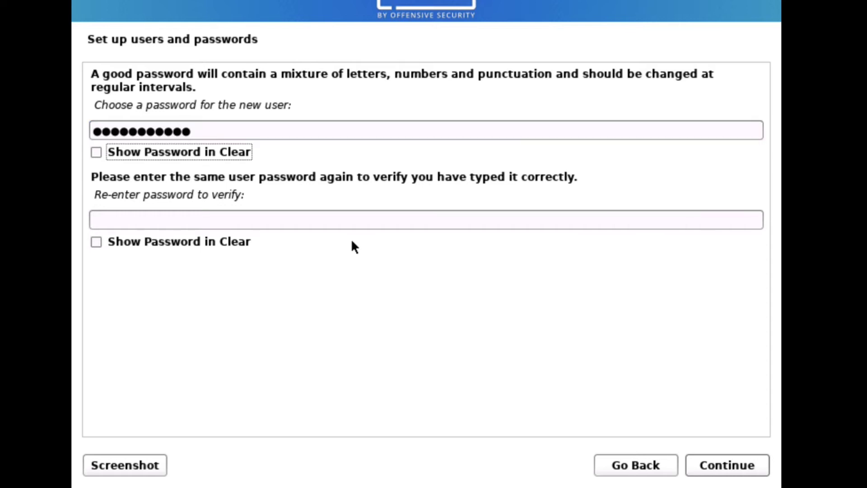
{"action": "left_click", "coordinate": [304, 222]}
{"action": "type", "text": "****"}
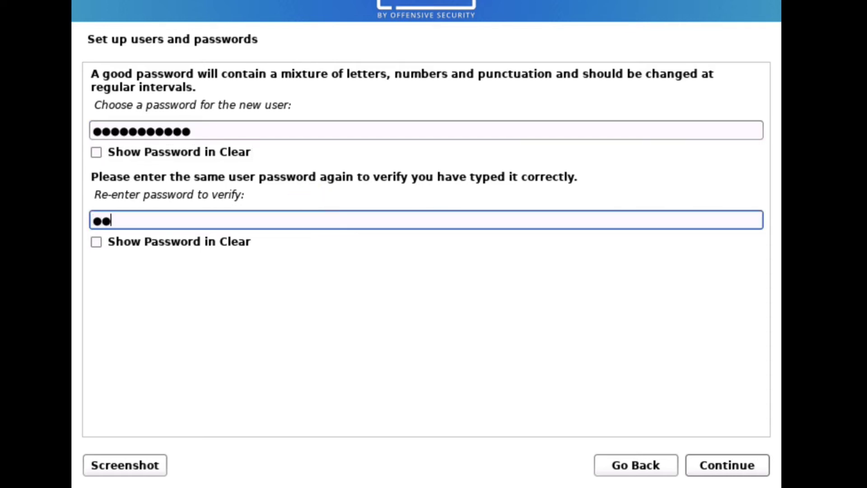
{"action": "type", "text": "*******"}
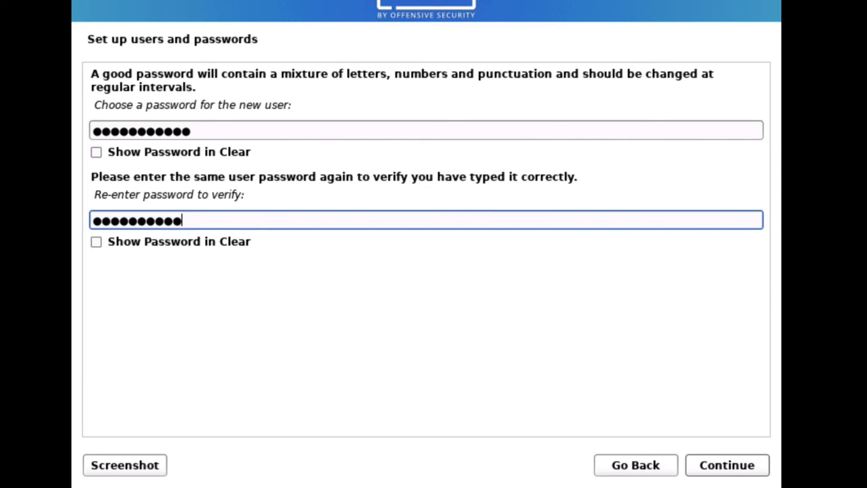
{"action": "left_click", "coordinate": [732, 469]}
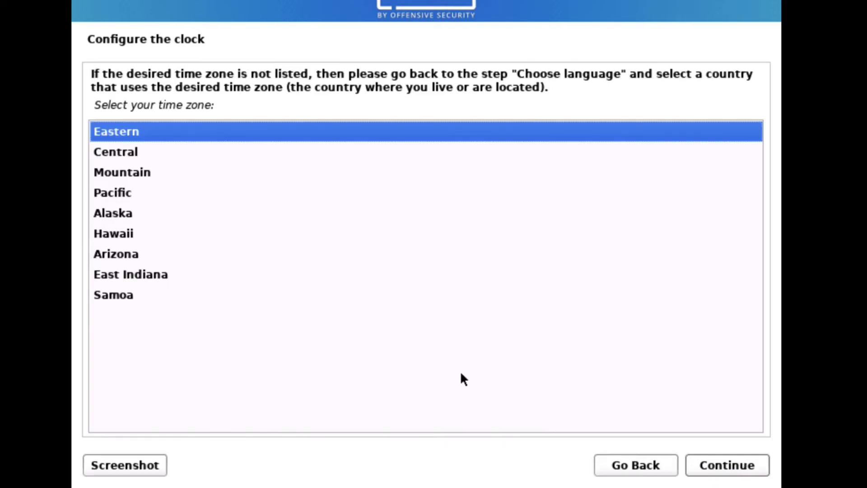
Pick the Pacific time zone, then choose 'Guided - use entire disk' on the 22.5 GB sda disk
{"action": "left_click", "coordinate": [121, 187]}
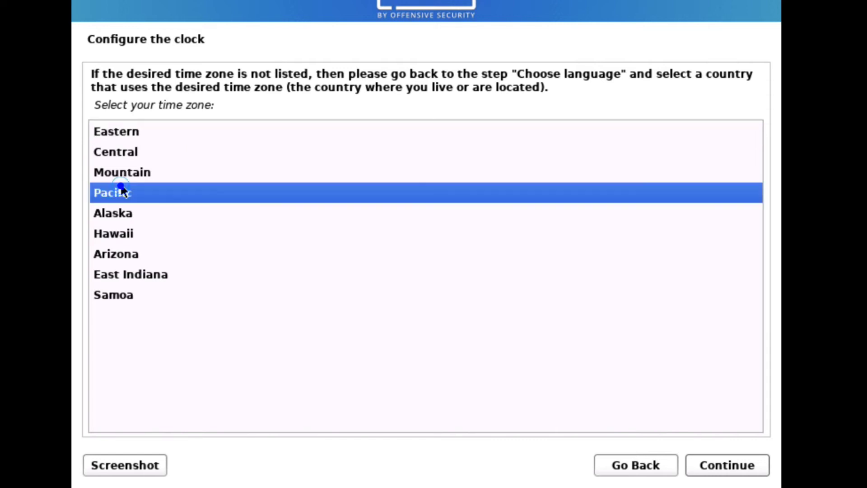
{"action": "left_click", "coordinate": [707, 465]}
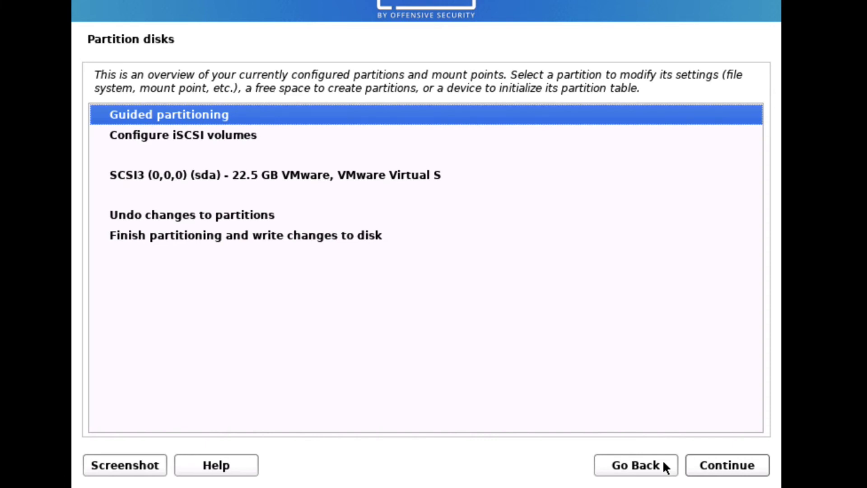
{"action": "left_click", "coordinate": [709, 465]}
{"action": "left_click", "coordinate": [710, 466]}
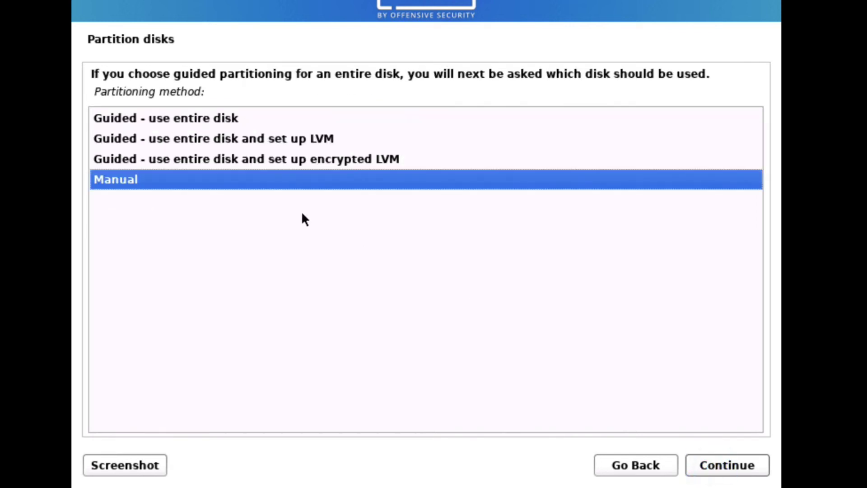
{"action": "left_click", "coordinate": [194, 119]}
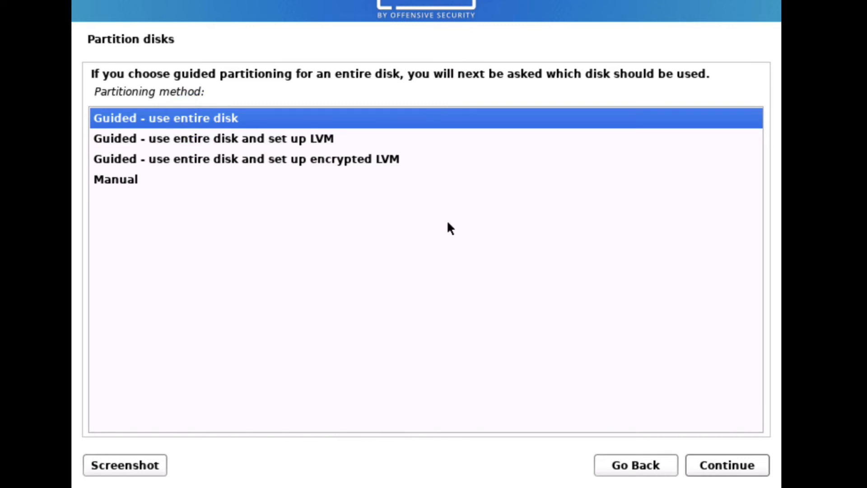
{"action": "left_click", "coordinate": [717, 464]}
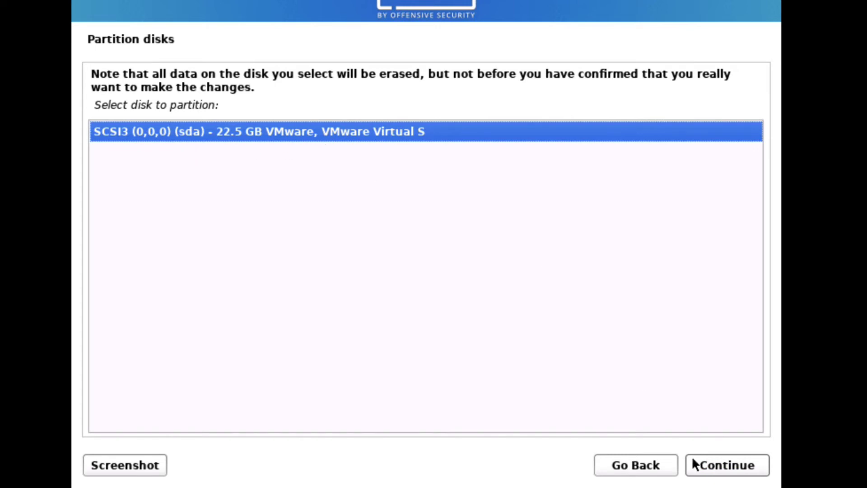
{"action": "left_click", "coordinate": [704, 469]}
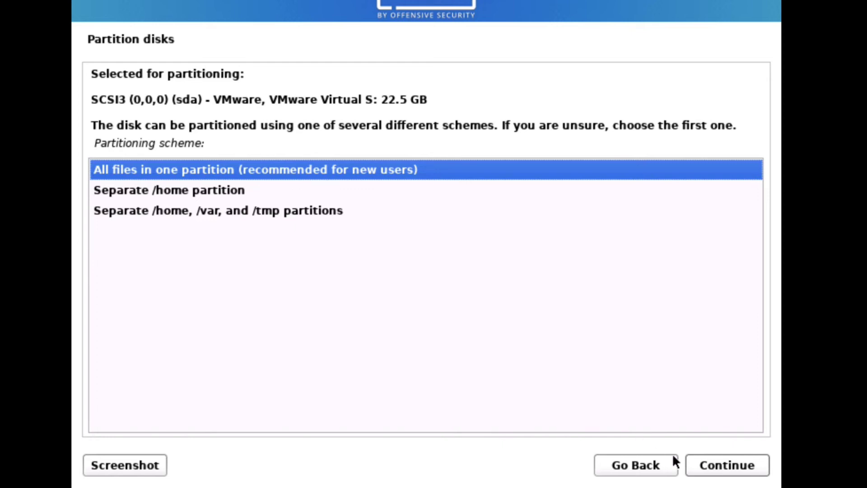
Use one 21.5 GB ext4 root partition plus swap and confirm writing the changes to disk
{"action": "left_click", "coordinate": [703, 460]}
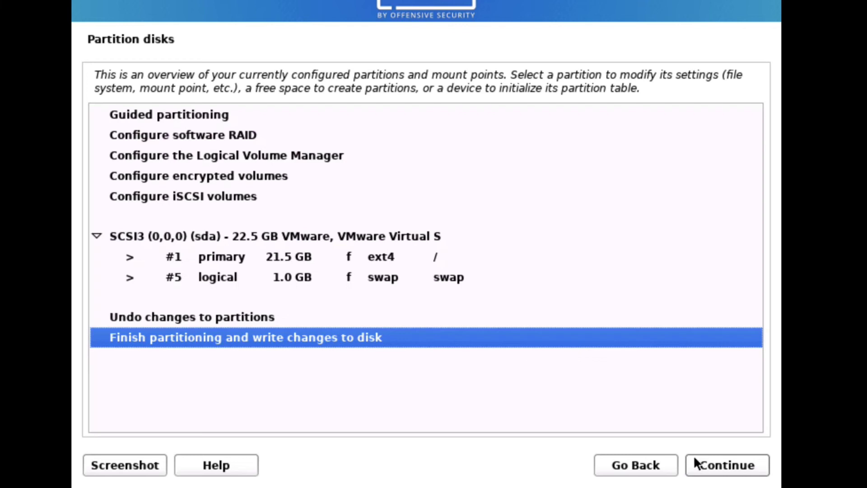
{"action": "left_click", "coordinate": [364, 262]}
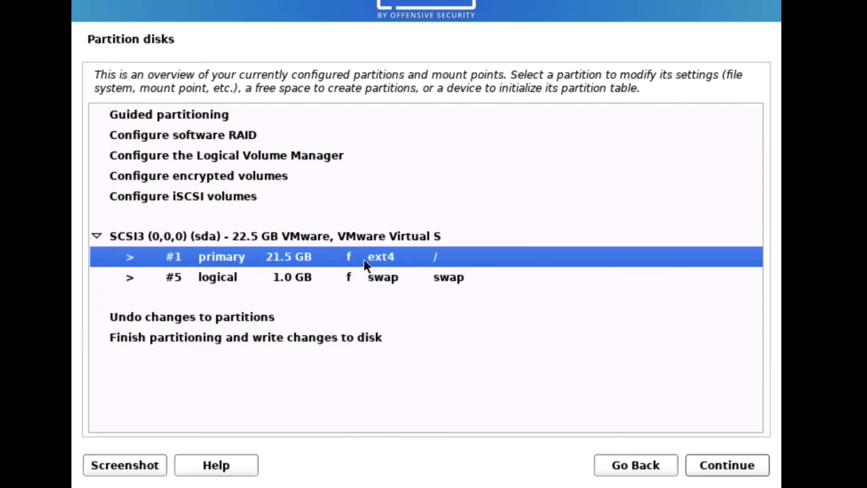
{"action": "left_click", "coordinate": [308, 338]}
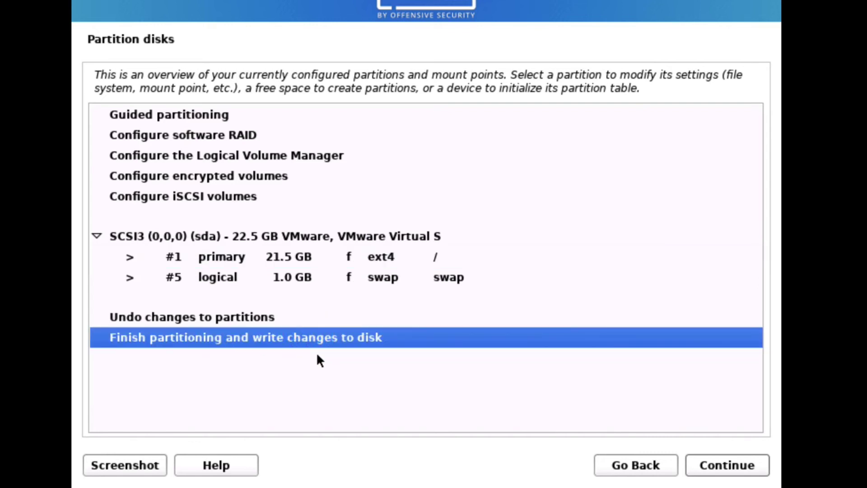
{"action": "left_click", "coordinate": [720, 469]}
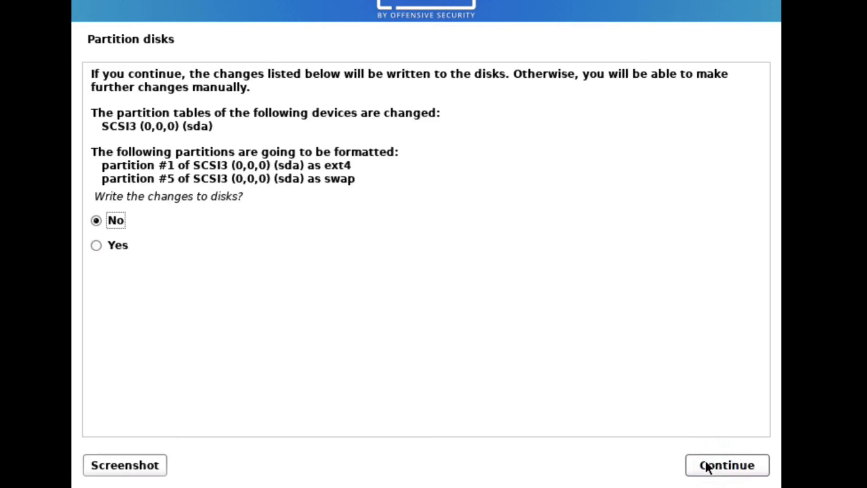
{"action": "left_click", "coordinate": [120, 245]}
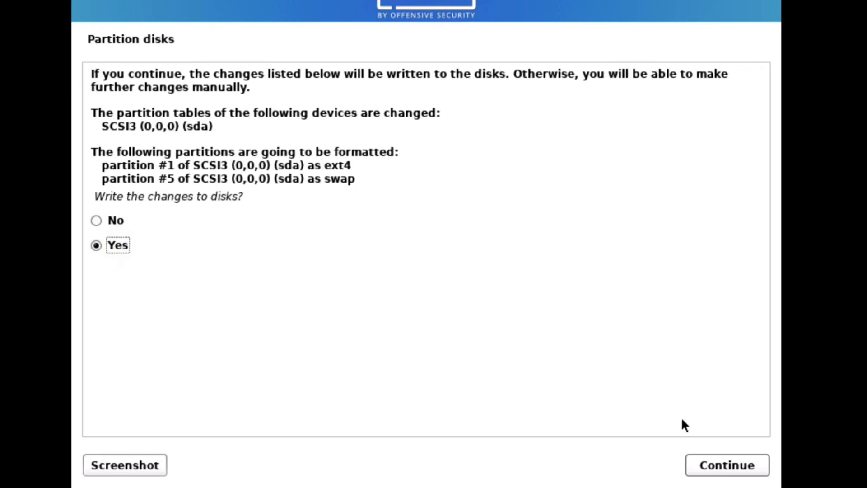
{"action": "left_click", "coordinate": [724, 467]}
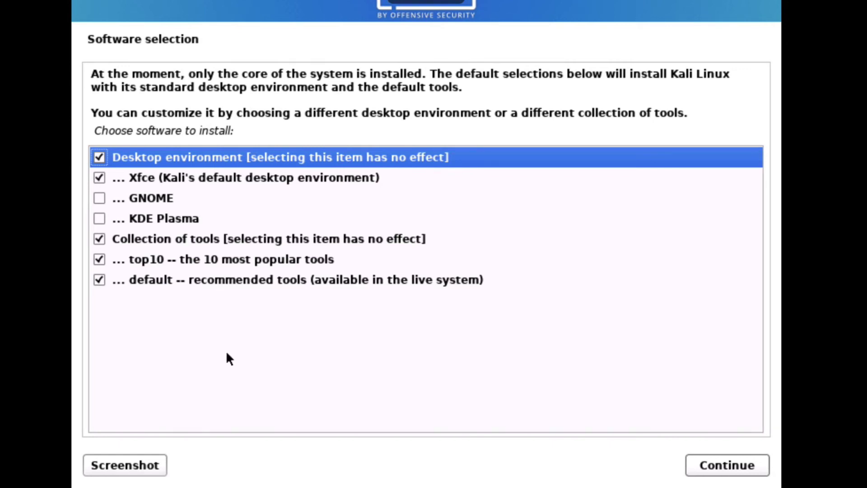
Install the Xfce, top10 and default tool collections, leaving GNOME unticked, and continue to the GRUB prompt
{"action": "left_click", "coordinate": [99, 198]}
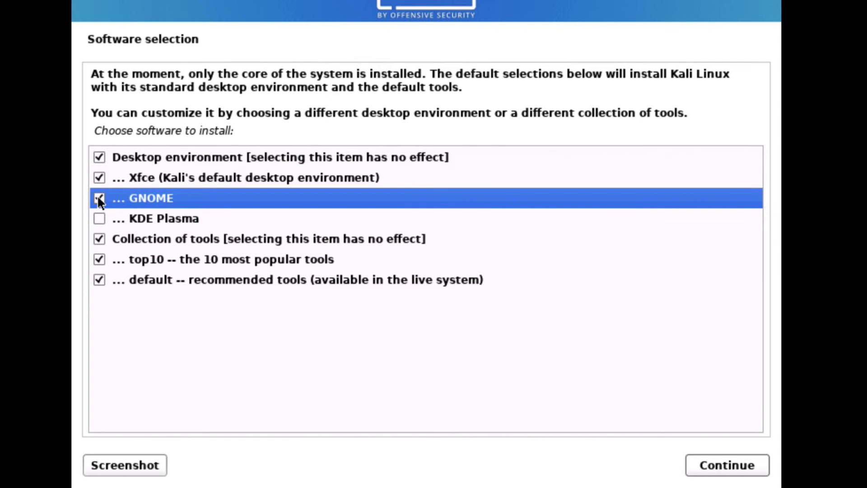
{"action": "left_click", "coordinate": [98, 198]}
{"action": "left_click", "coordinate": [712, 464]}
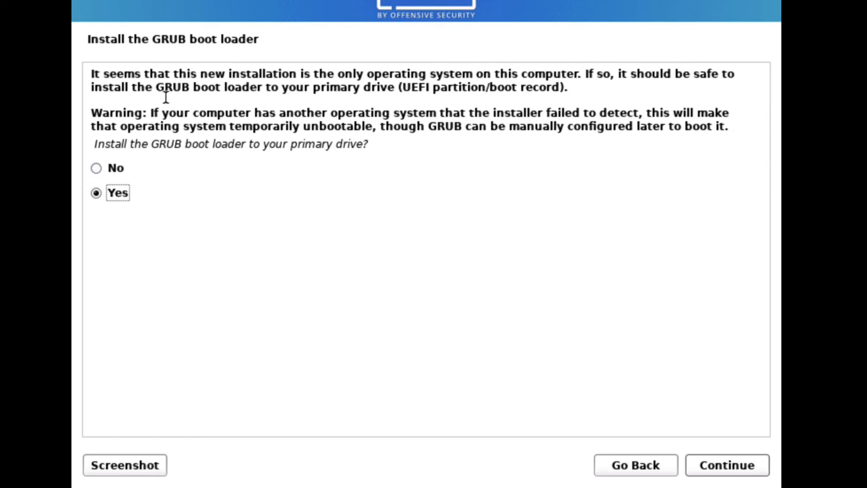
{"action": "left_click", "coordinate": [646, 465]}
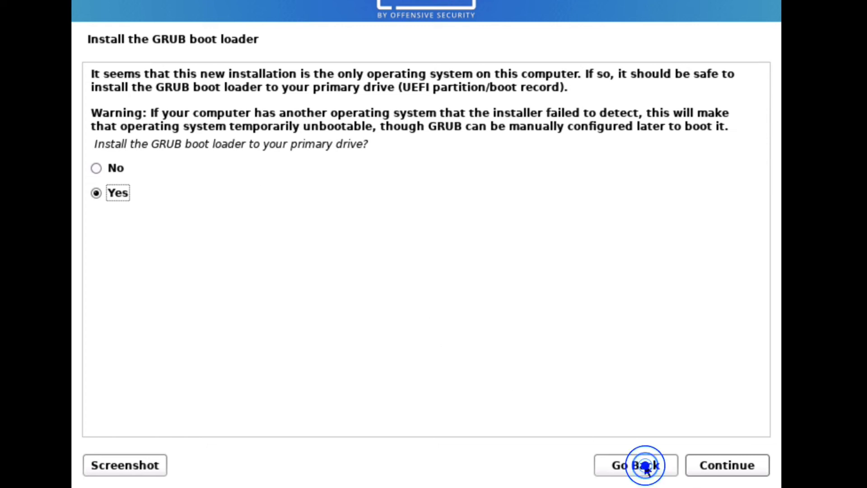
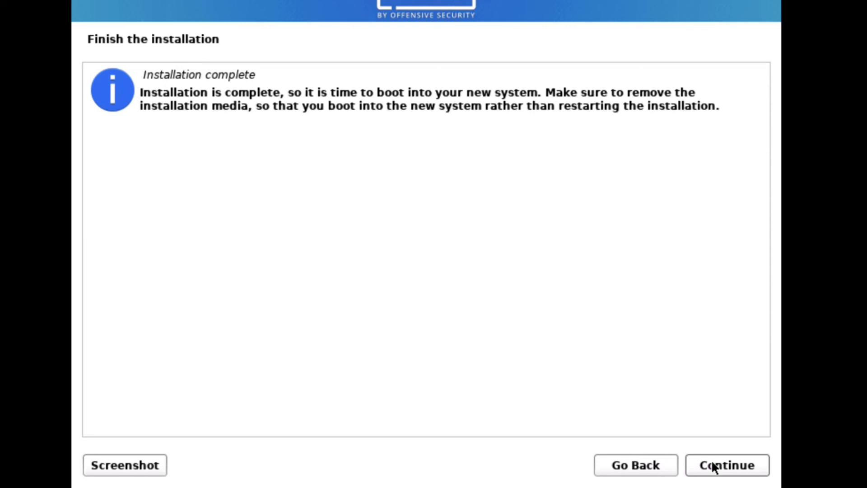
Finish the Kali installation, reboot, and boot Kali GNU/Linux from the GRUB menu
{"action": "left_click", "coordinate": [143, 72]}
{"action": "left_click_drag", "start_coordinate": [143, 72], "coordinate": [271, 79]}
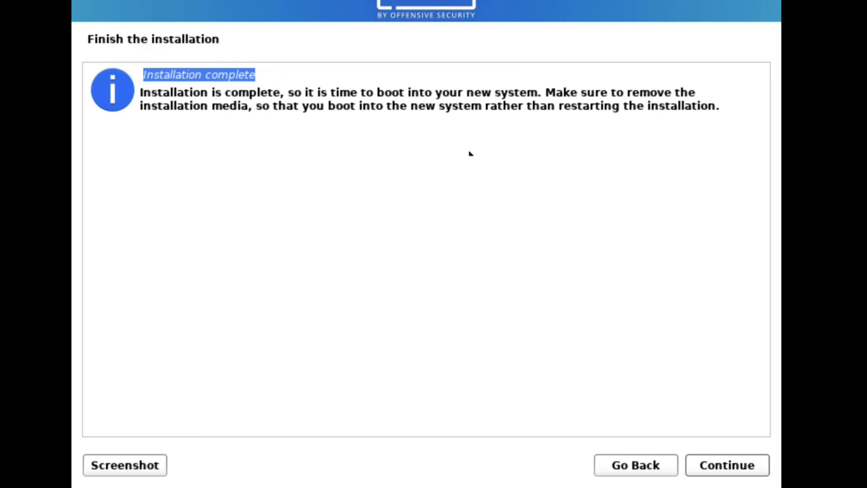
{"action": "left_click", "coordinate": [720, 459]}
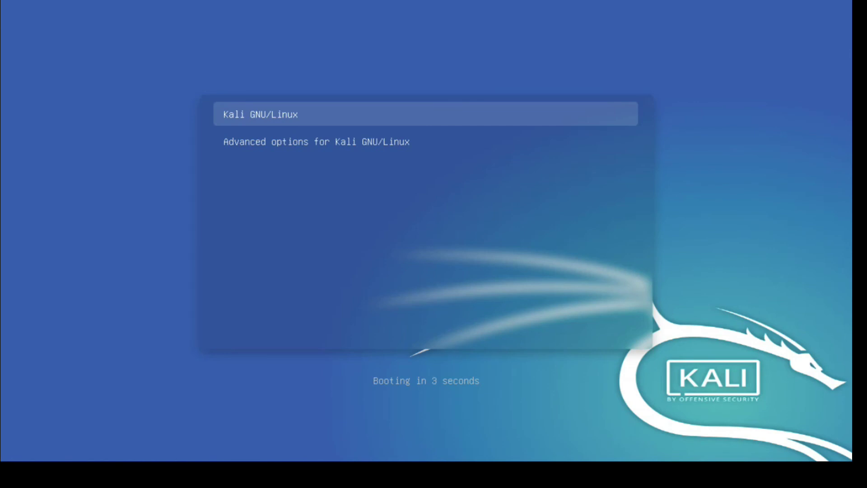
{"action": "key", "text": "Return"}
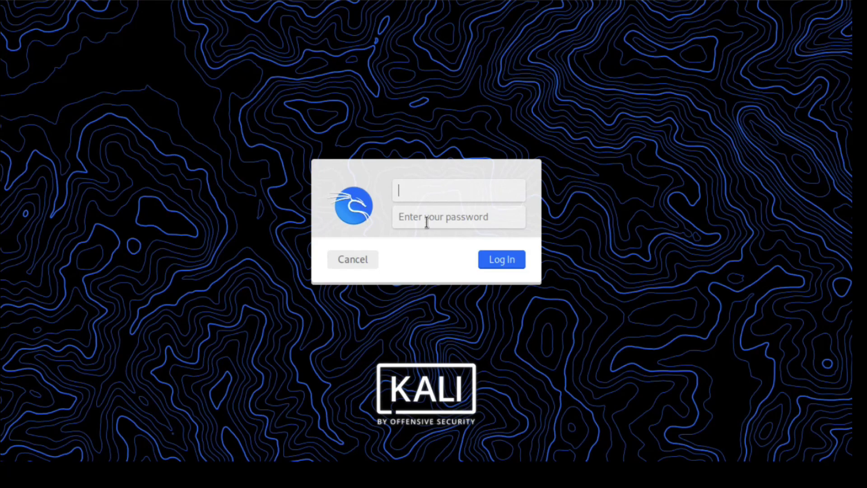
Log in as technet with the account password to load the Xfce desktop
{"action": "type", "text": "technet"}
{"action": "key", "text": "Tab"}
{"action": "type", "text": "kali••••••••"}
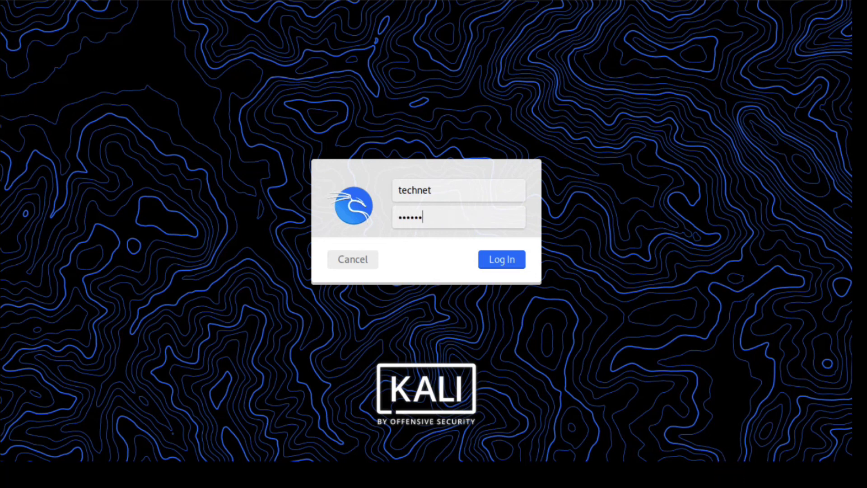
{"action": "key", "text": "Return"}
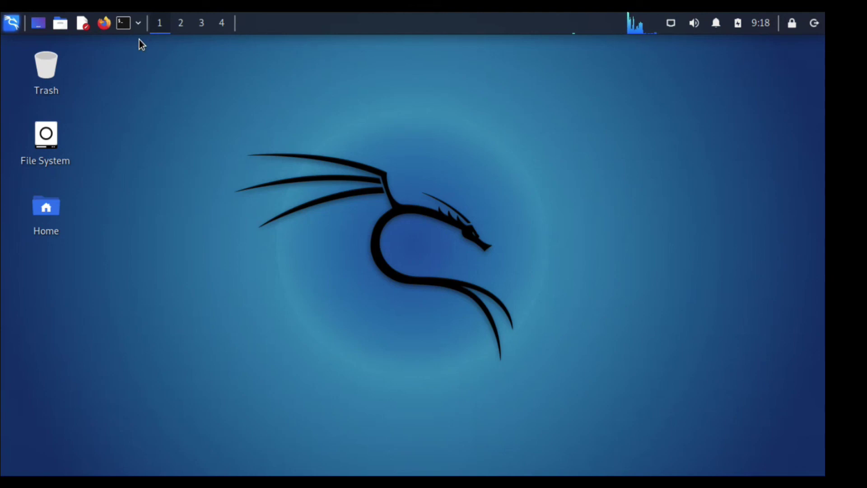
Open a Terminal Emulator window from the top panel and bring up a fresh shell prompt
{"action": "left_click", "coordinate": [131, 25]}
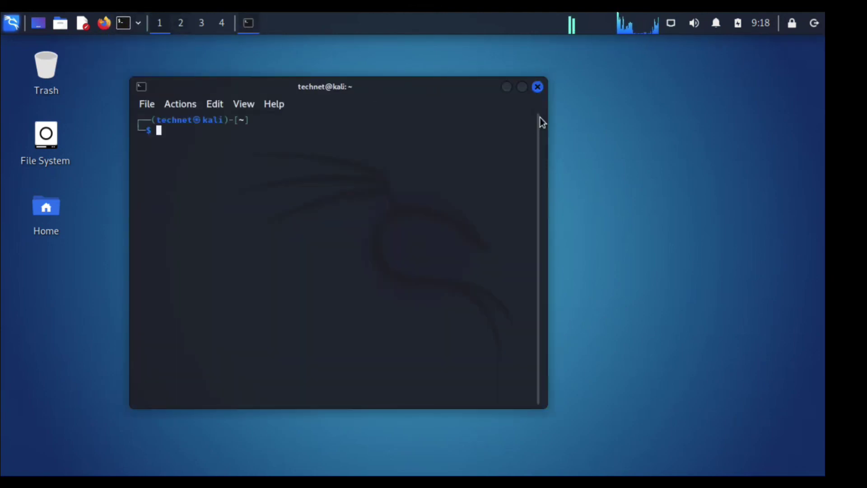
{"action": "left_click", "coordinate": [537, 89]}
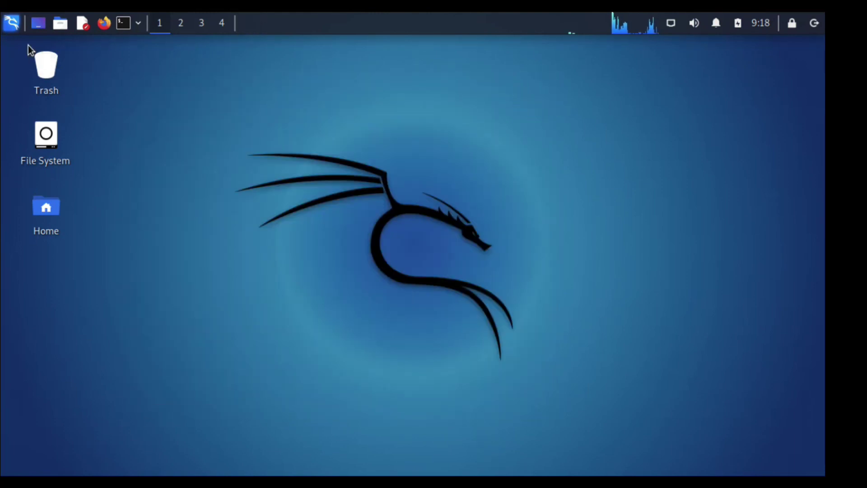
{"action": "left_click", "coordinate": [14, 32]}
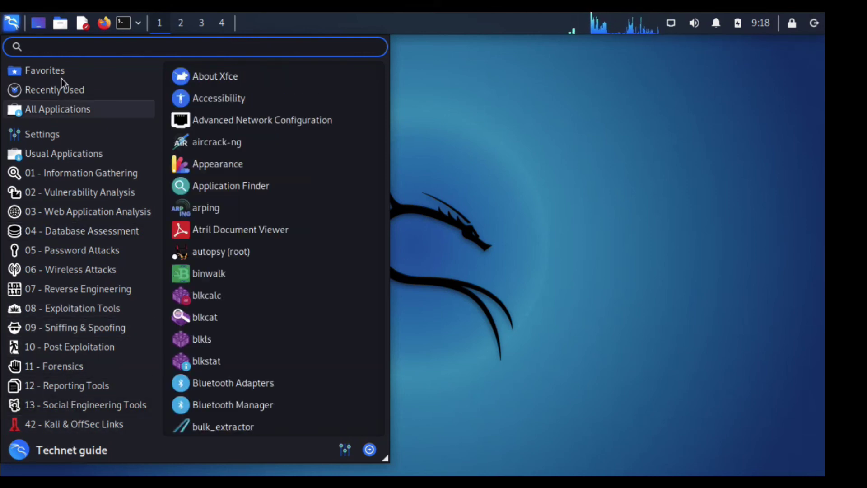
{"action": "left_click", "coordinate": [125, 26]}
{"action": "left_click", "coordinate": [258, 221]}
{"action": "key", "text": "Return"}
{"action": "key", "text": "Return"}
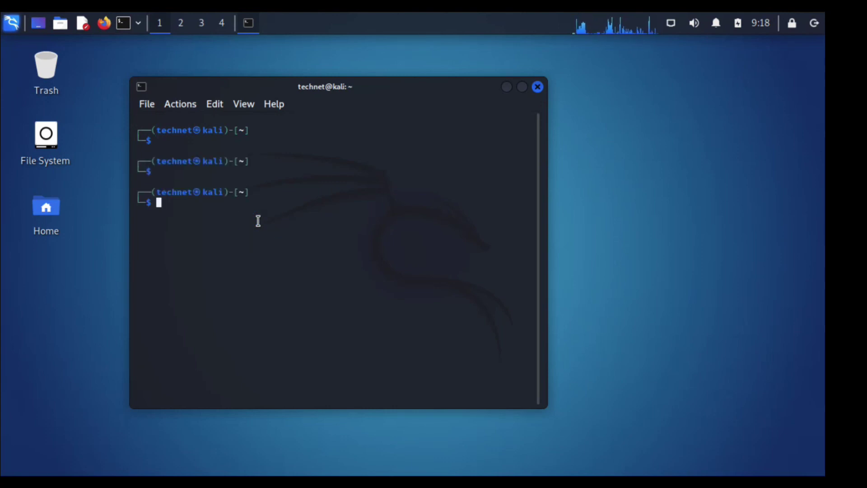